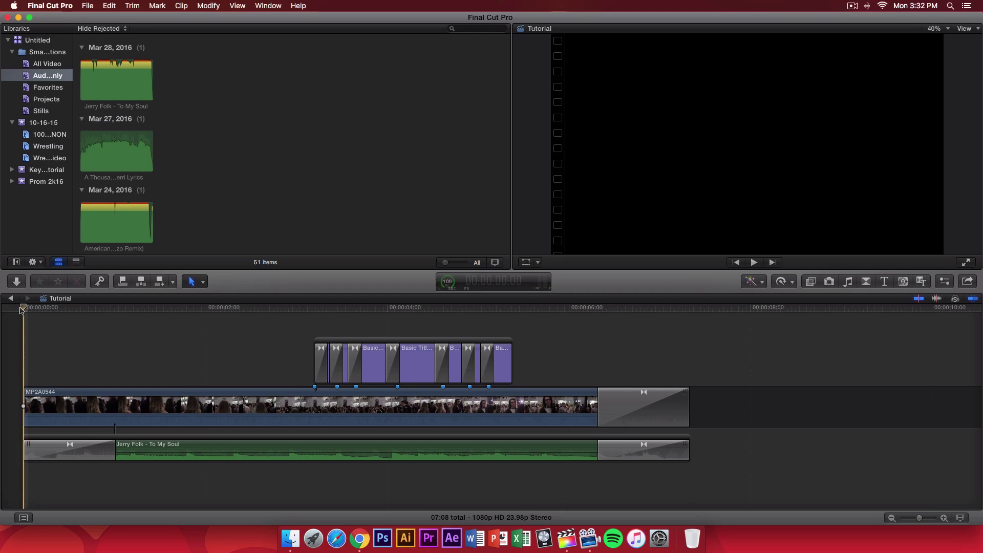
- Play the timeline and scrub to the YOU title to preview the lyric titles
key(space)
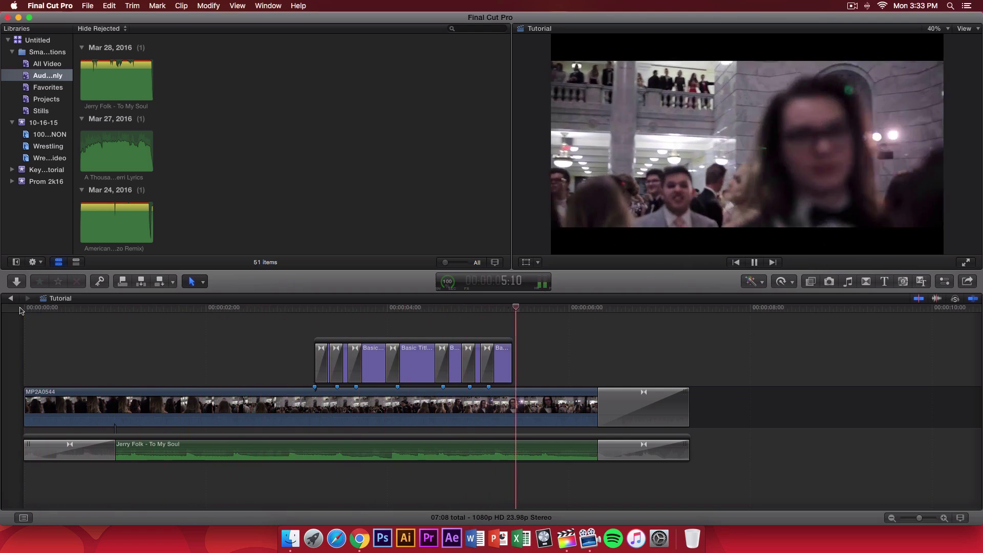
key(space)
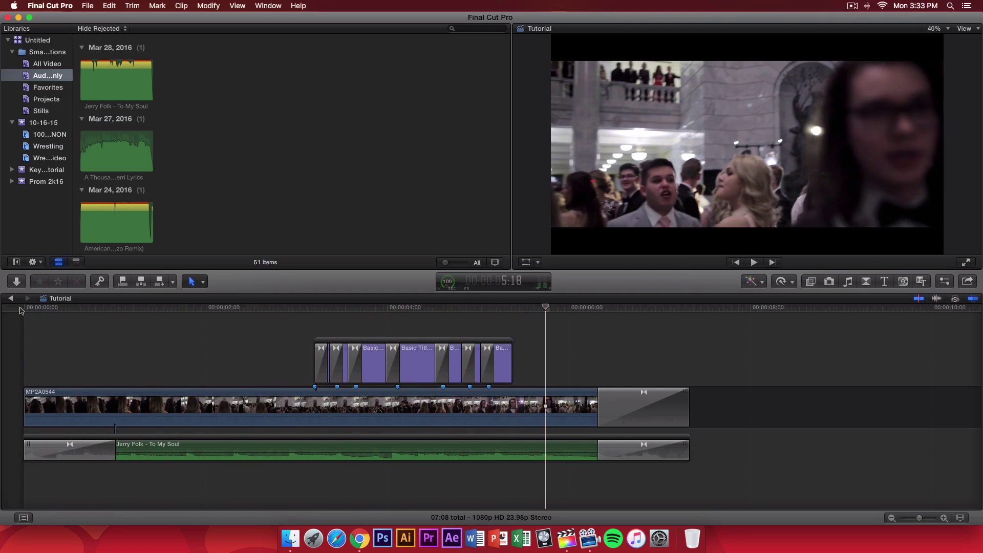
click(280, 309)
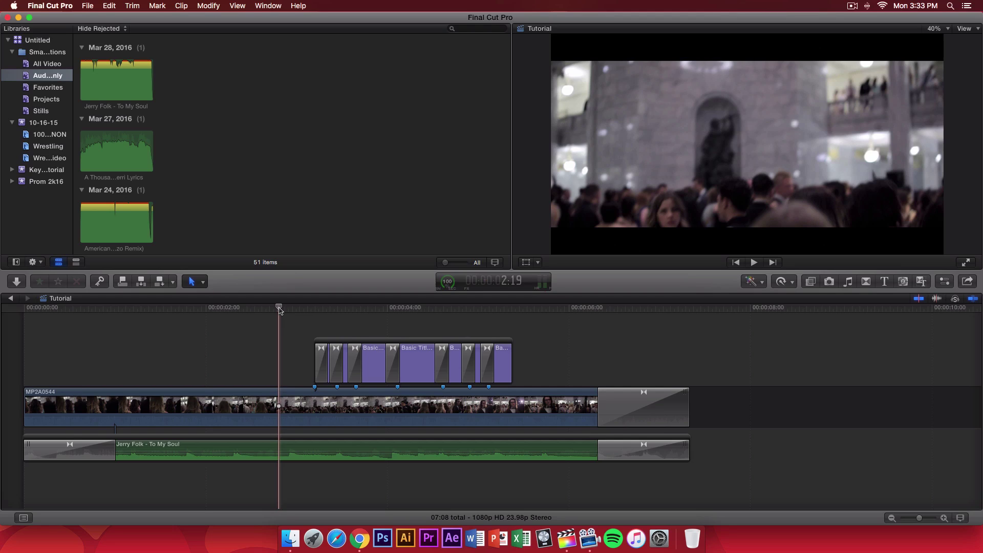
drag(279, 310, 314, 308)
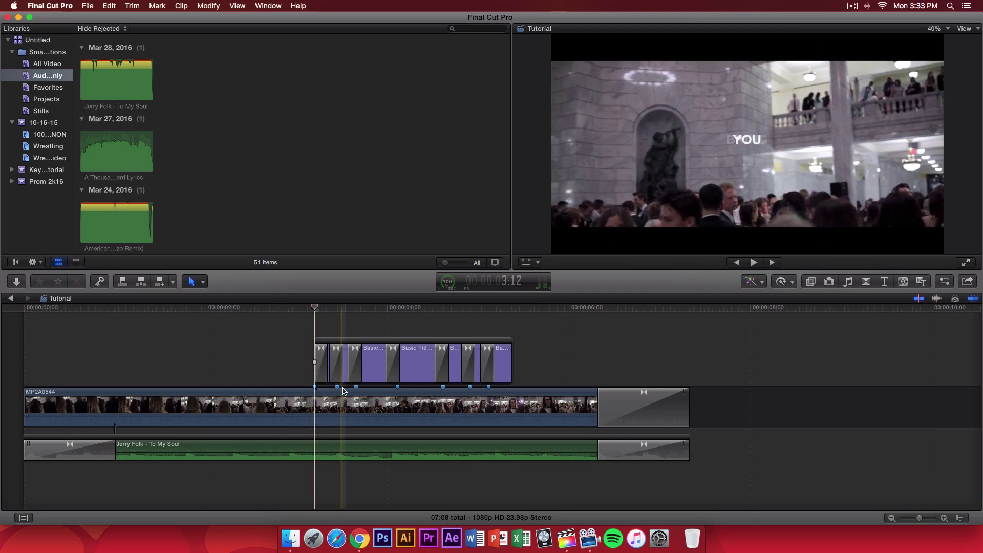
- Jump to the BRING title and marquee-select all the lyric title clips
click(333, 451)
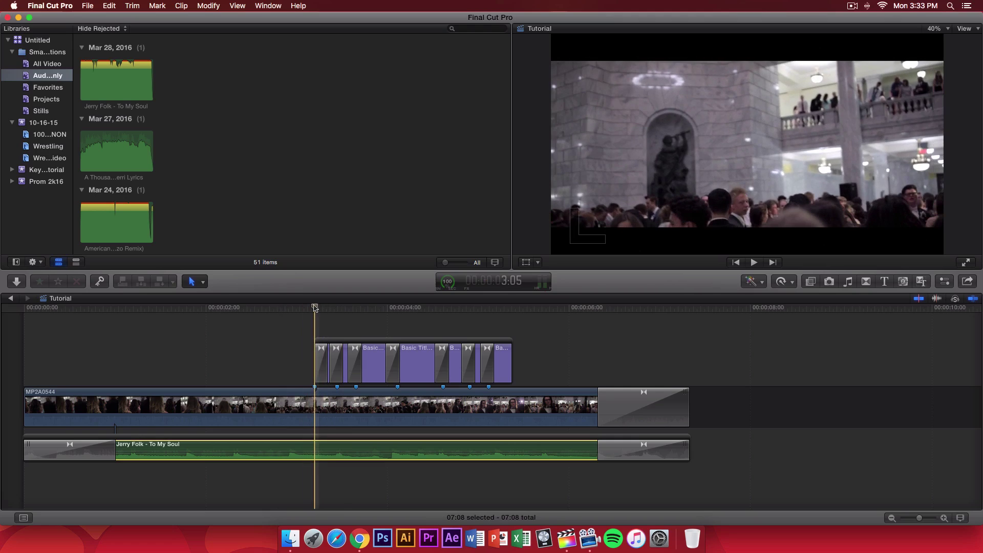
click(344, 307)
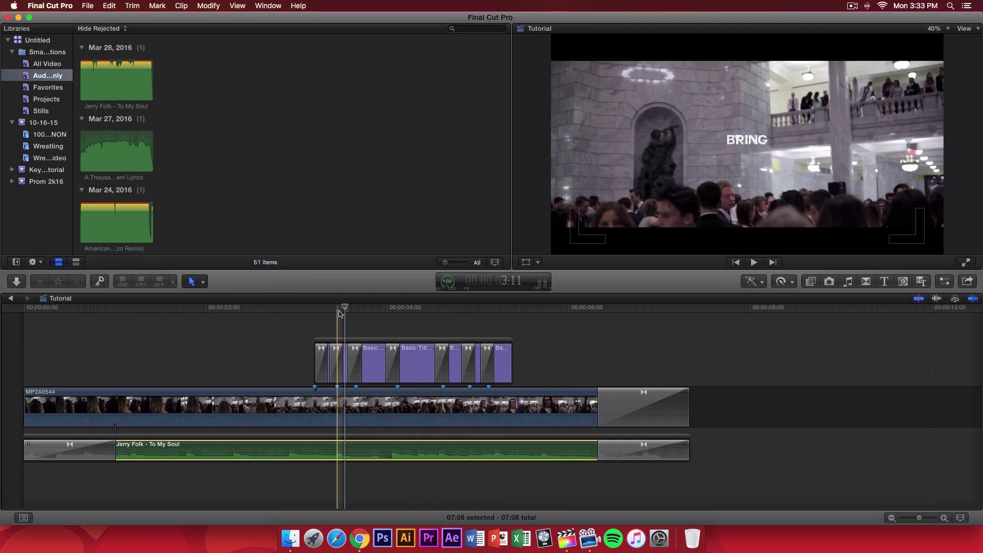
drag(517, 330, 320, 348)
- Delete the selected lyric titles and play back the remaining prom footage
key(Delete)
click(132, 405)
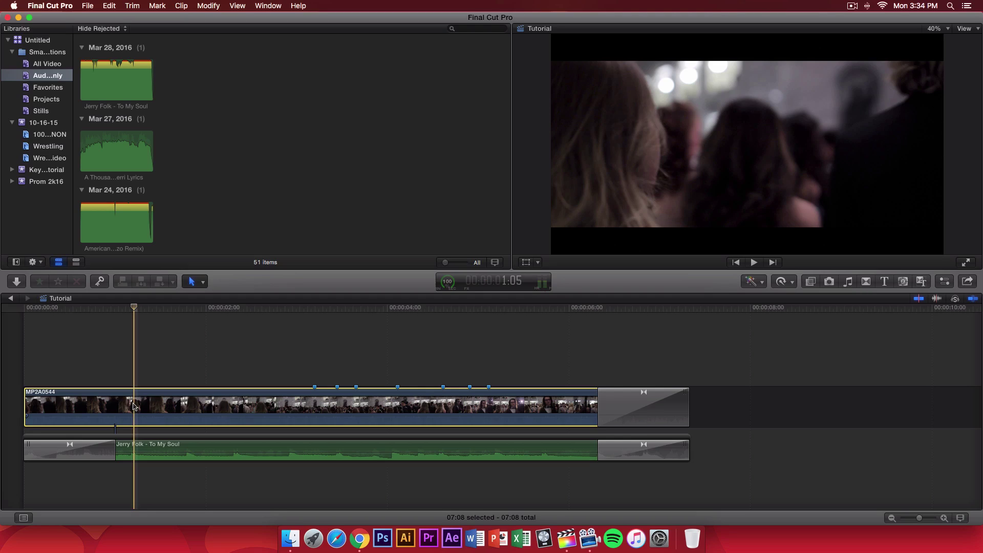
key(space)
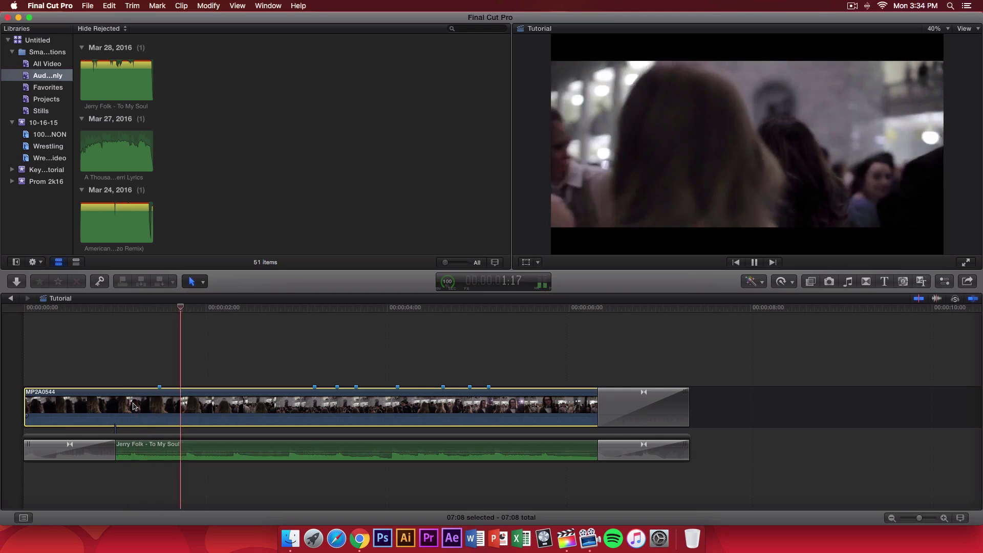
key(space)
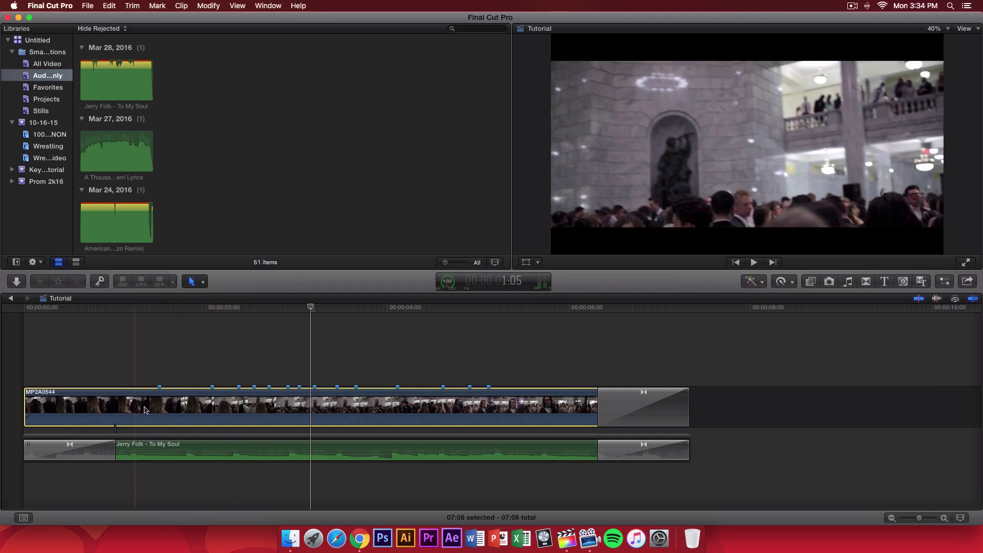
- Step back through the markers, select the first marker on MP2A0544, and replay
key(super+shift+a)
key(Left)
key(Left)
key(Left)
key(Left)
key(Left)
key(Left)
key(Left)
key(Left)
key(Left)
key(Left)
key(Left)
key(Left)
key(Left)
key(Left)
key(Left)
key(Left)
key(Left)
key(Left)
key(Left)
key(Left)
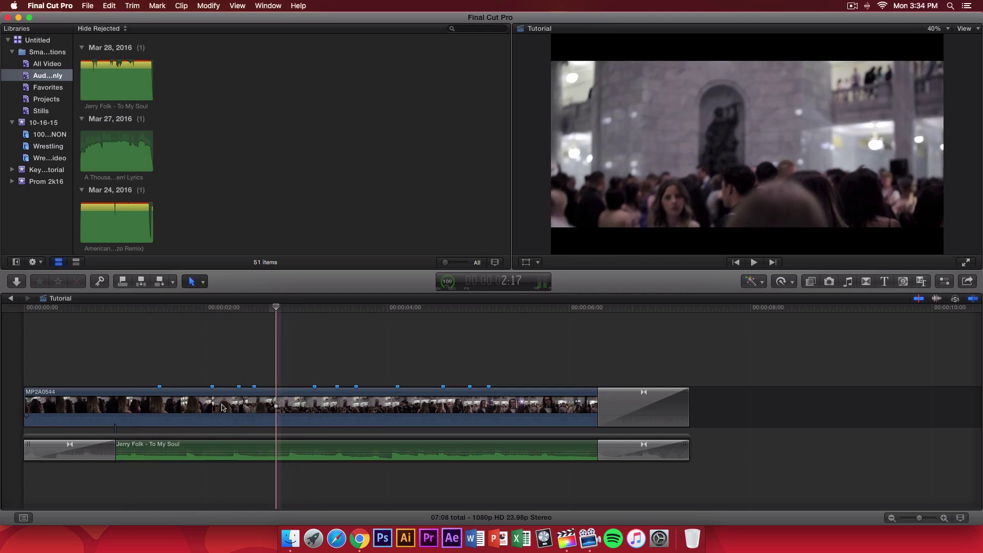
key(ctrl+apostrophe)
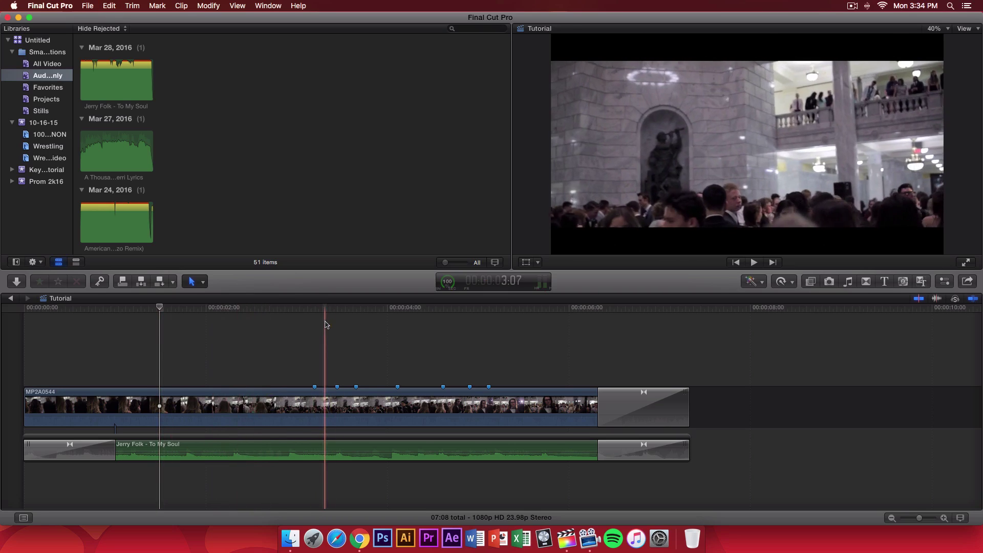
click(314, 309)
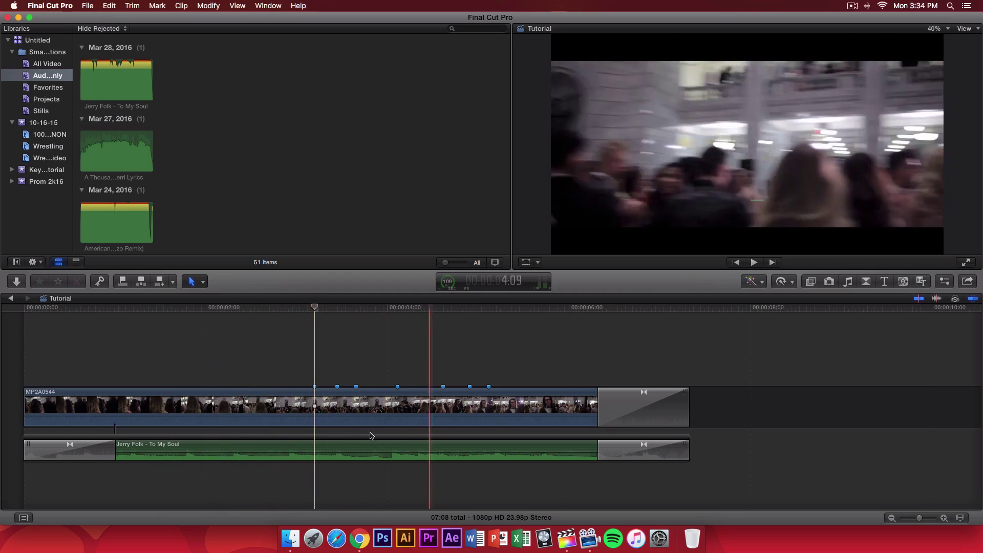
click(315, 386)
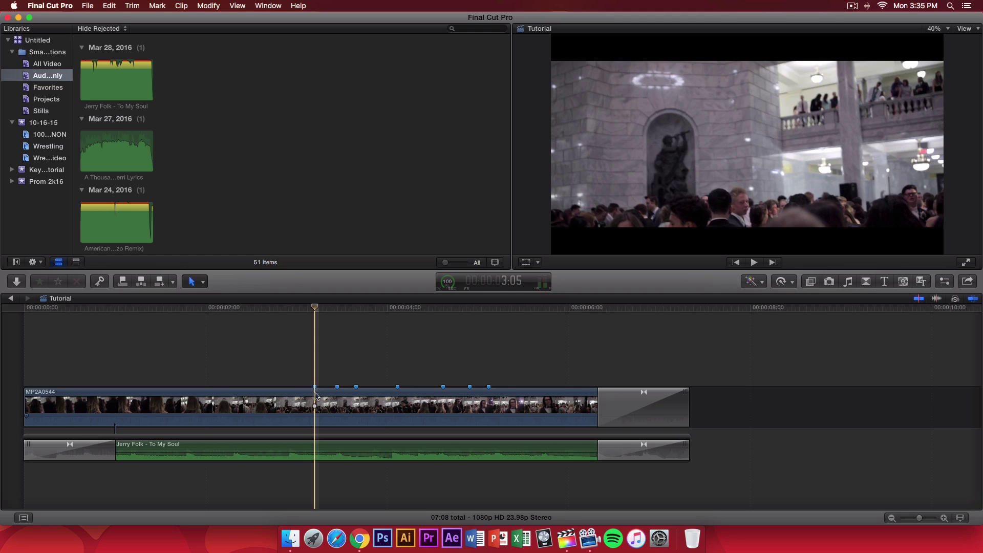
click(316, 395)
click(289, 310)
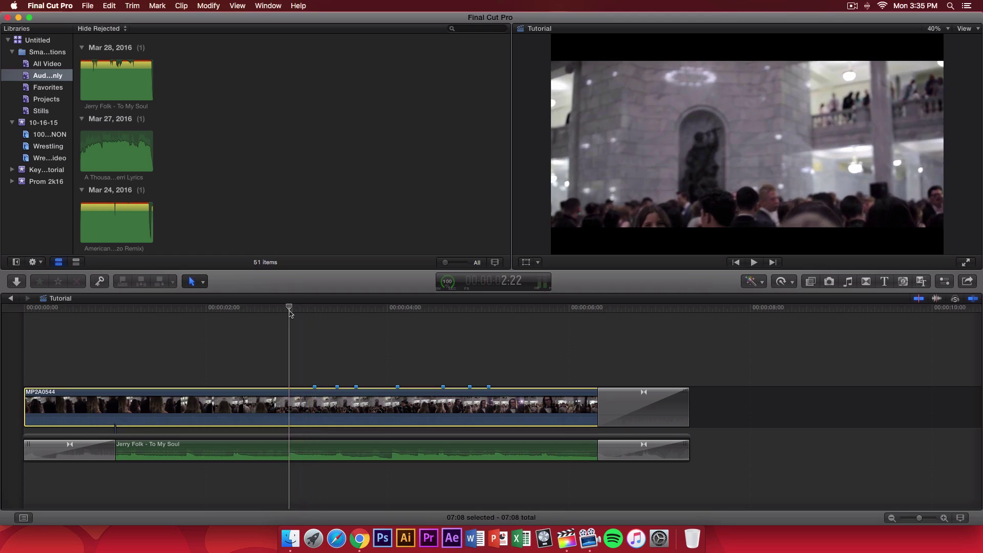
key(space)
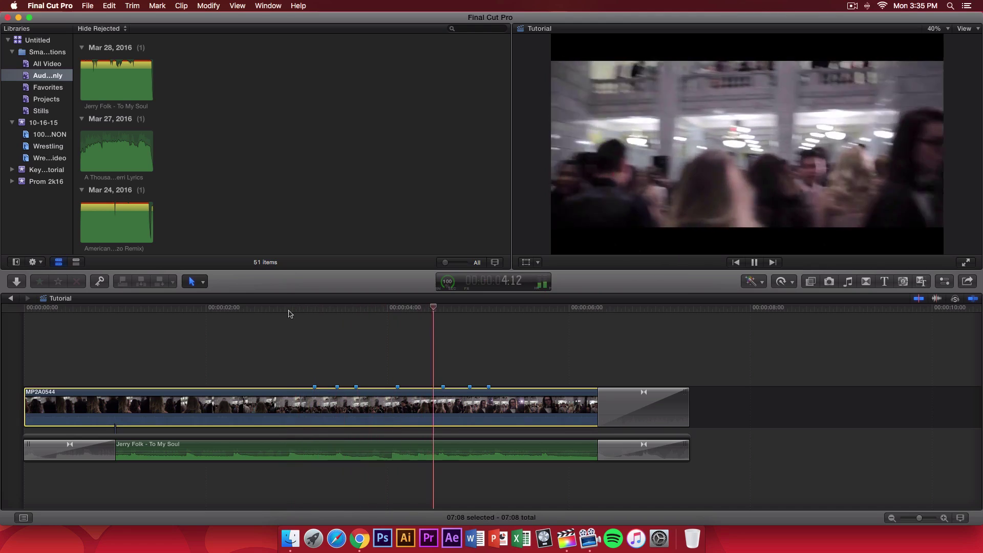
key(space)
- Add a Basic Title above the prom clip at the first lyric marker
click(307, 309)
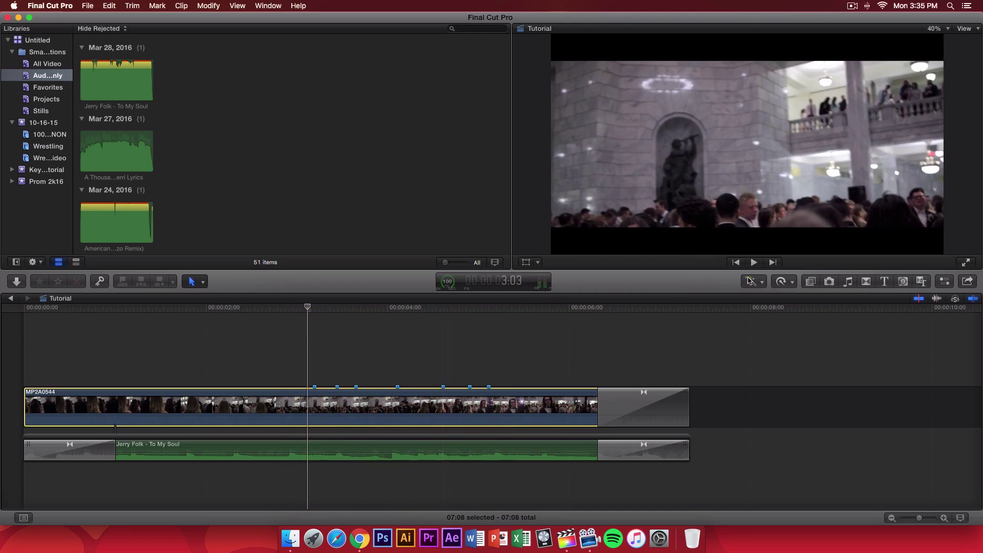
click(884, 281)
scroll(870, 389, down, 3)
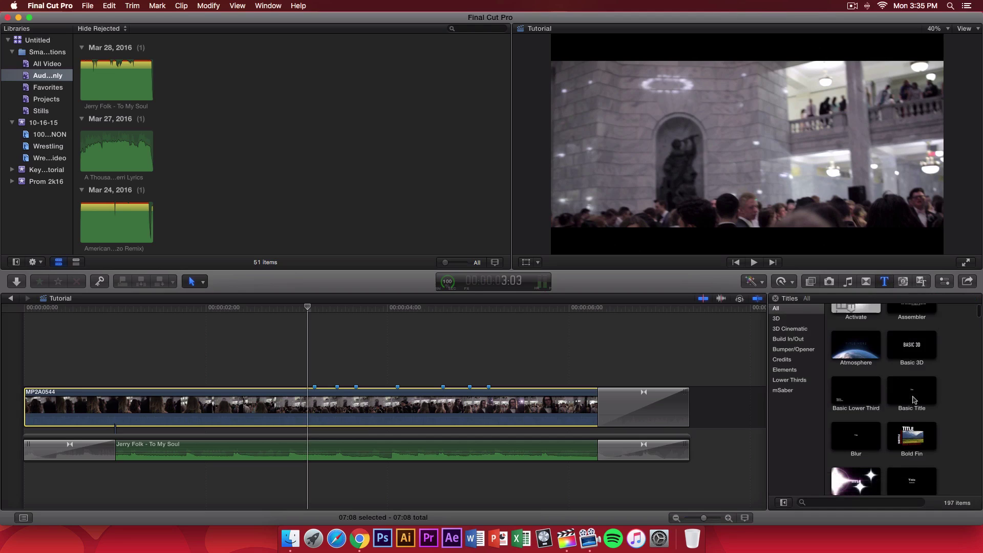
click(914, 369)
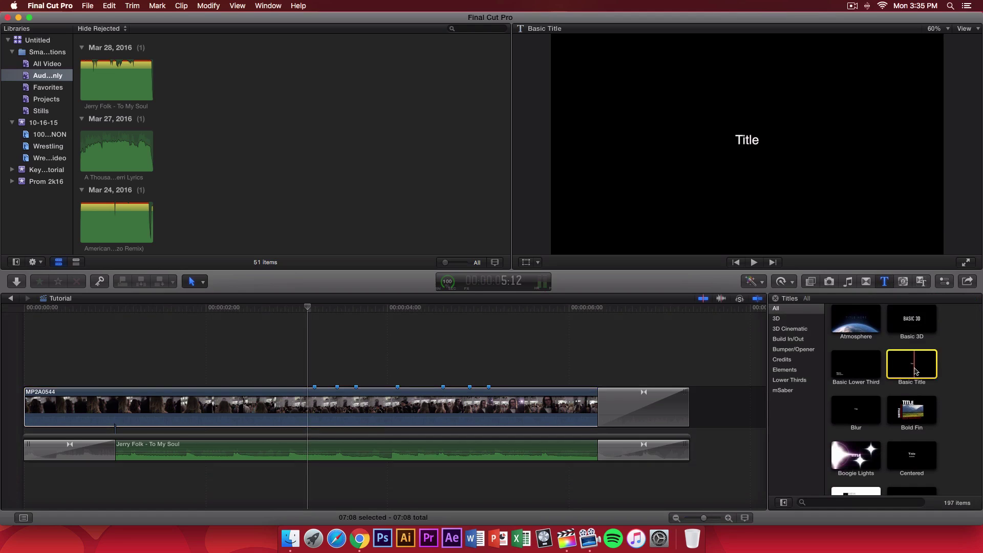
drag(916, 365, 580, 355)
- Trim the Basic Title's right edge to a short duration
scroll(580, 356, right, 10)
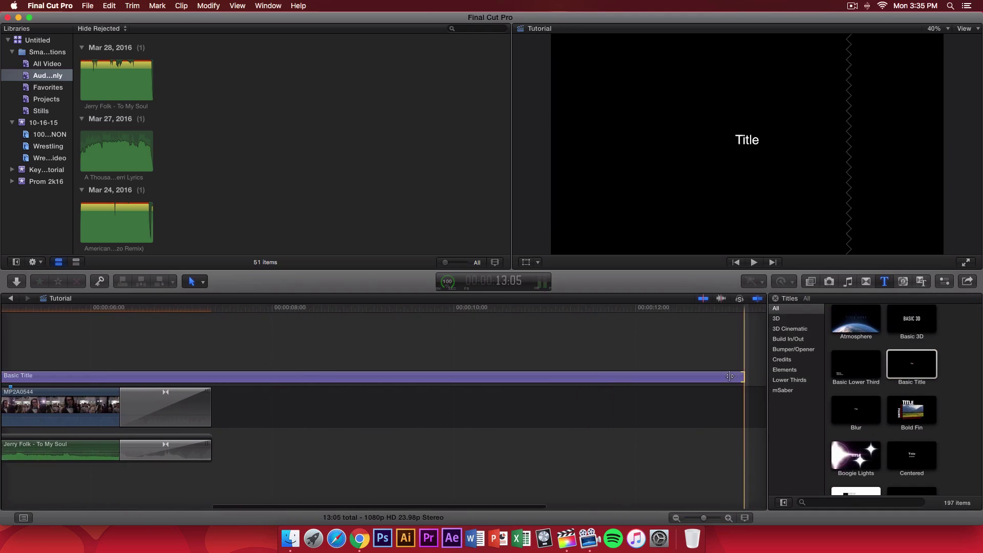
drag(743, 377, 116, 358)
scroll(146, 316, left, 3)
- Play back the new Basic Title from about 2 seconds in
scroll(146, 316, left, 2)
key(space)
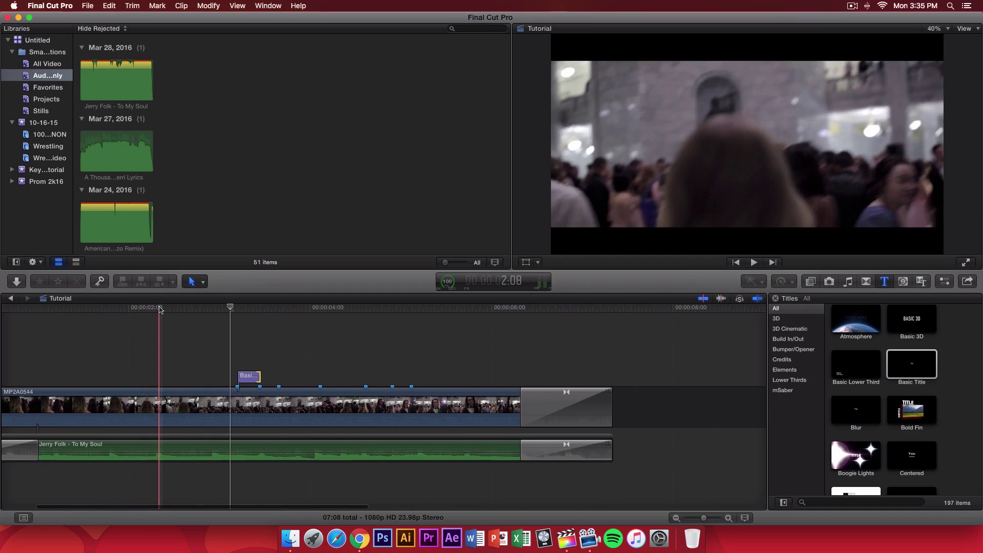
click(146, 310)
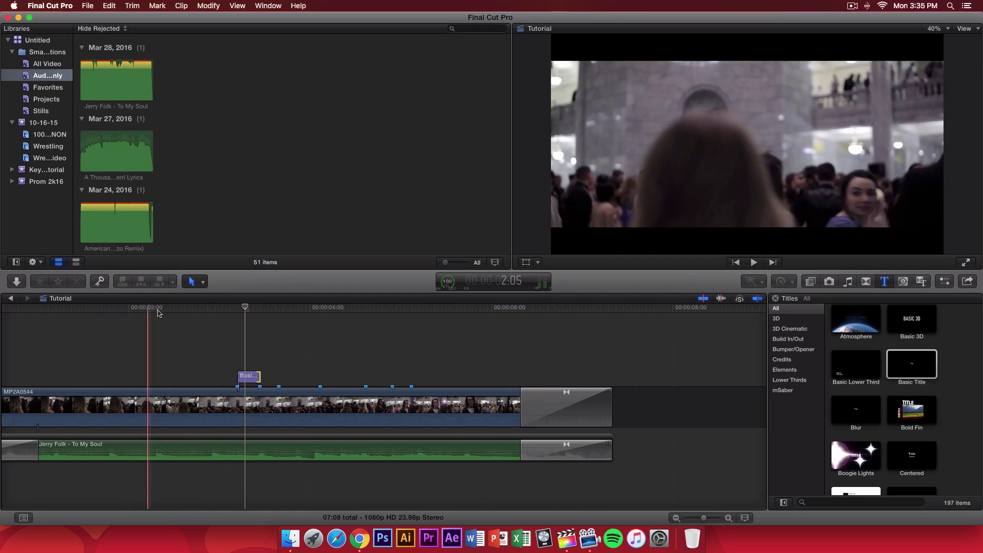
key(space)
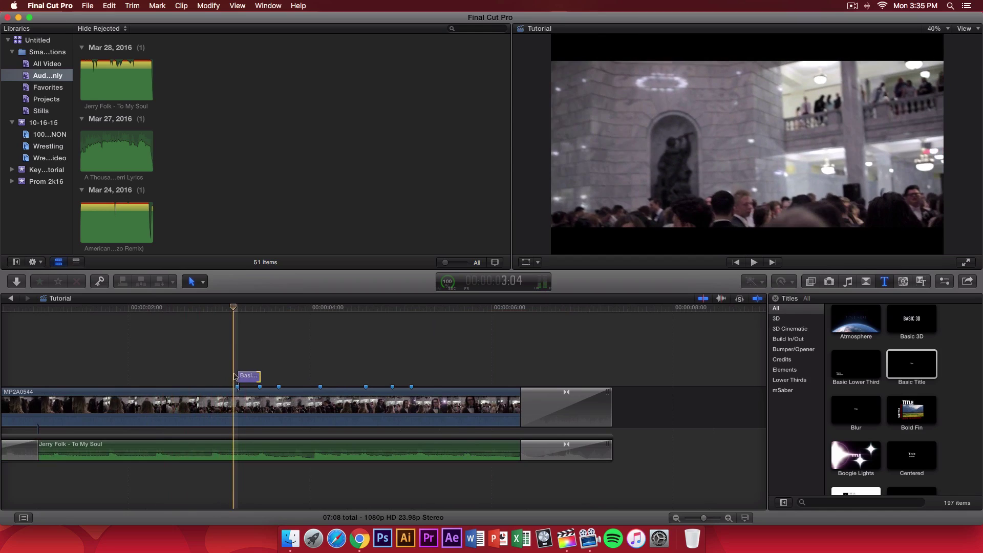
scroll(250, 380, left, 2)
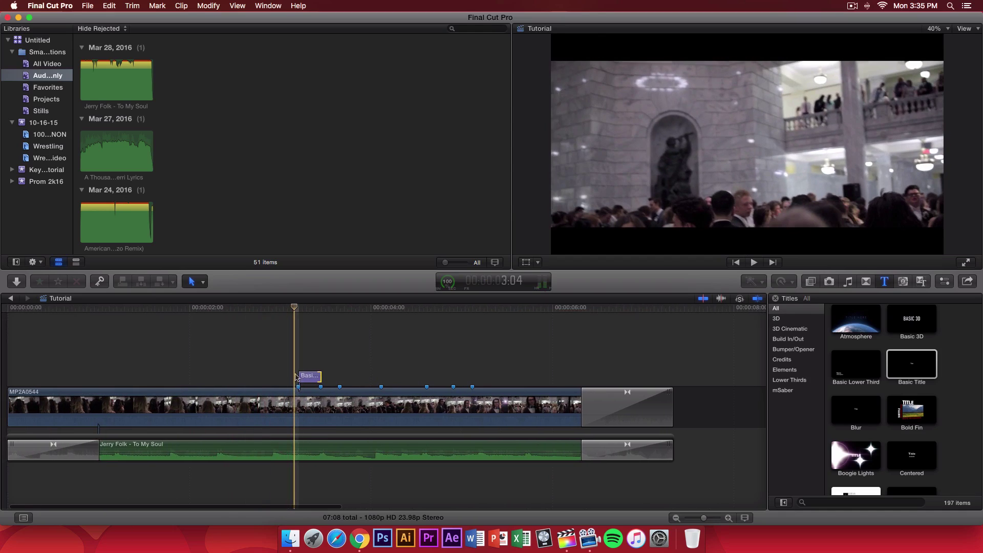
- Delete the prom clip marker under the Basic Title's start
click(296, 377)
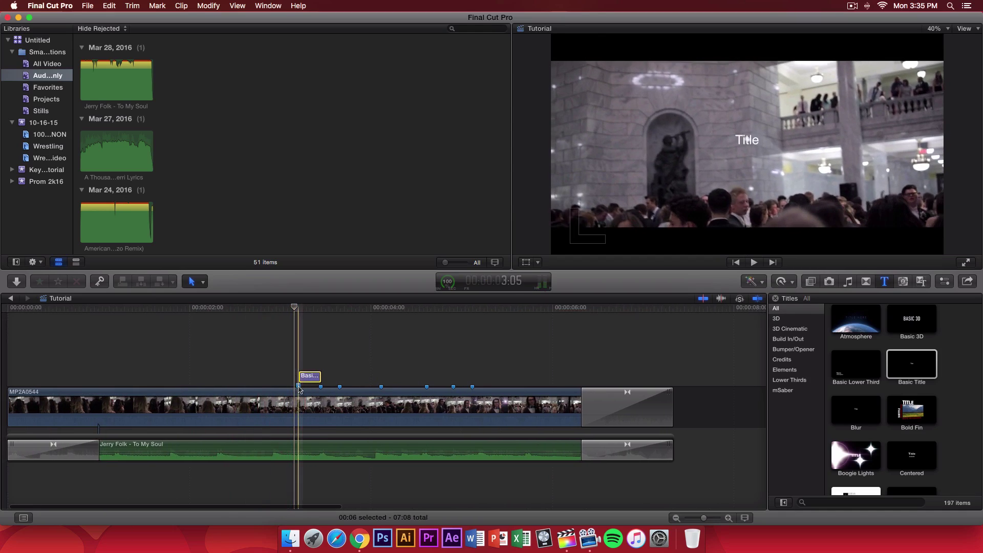
right_click(300, 386)
click(298, 385)
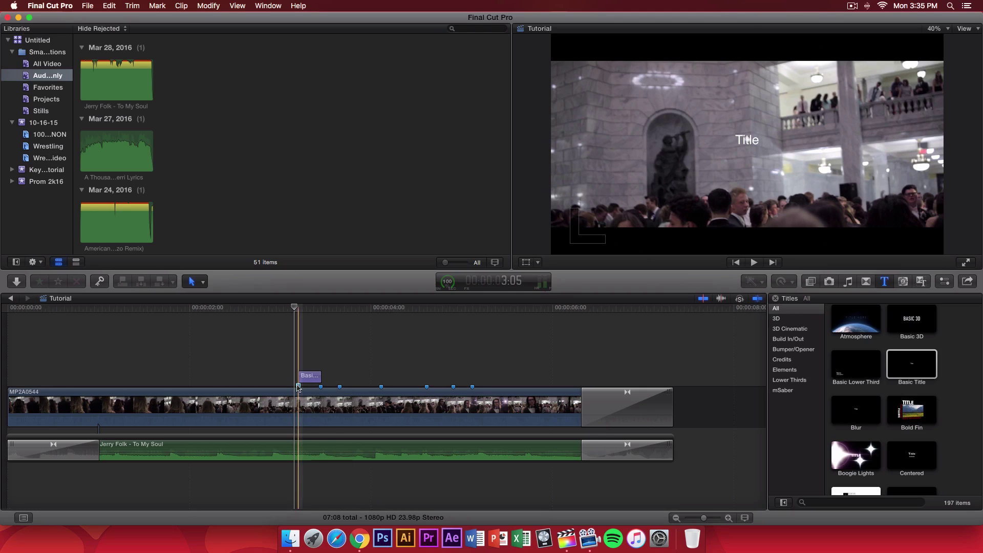
right_click(298, 384)
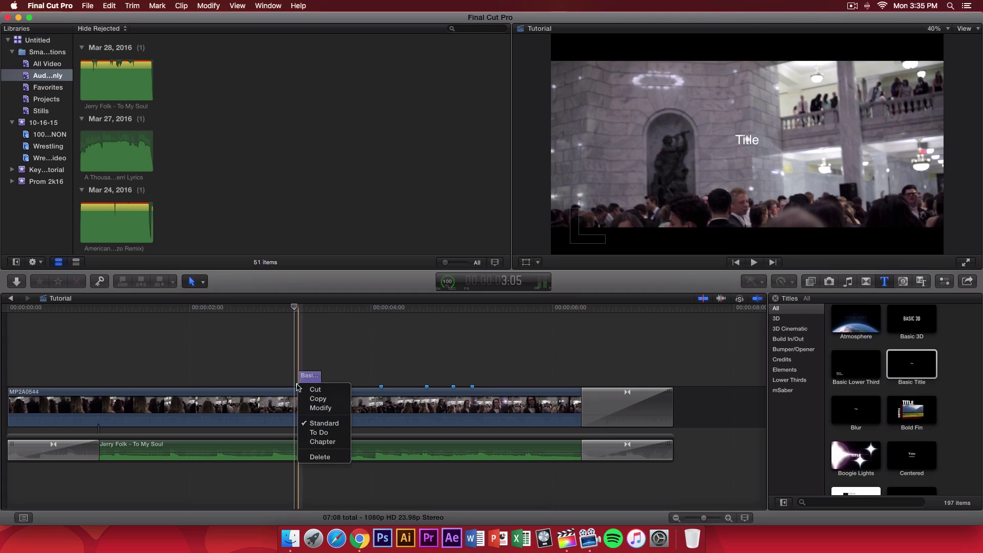
click(321, 457)
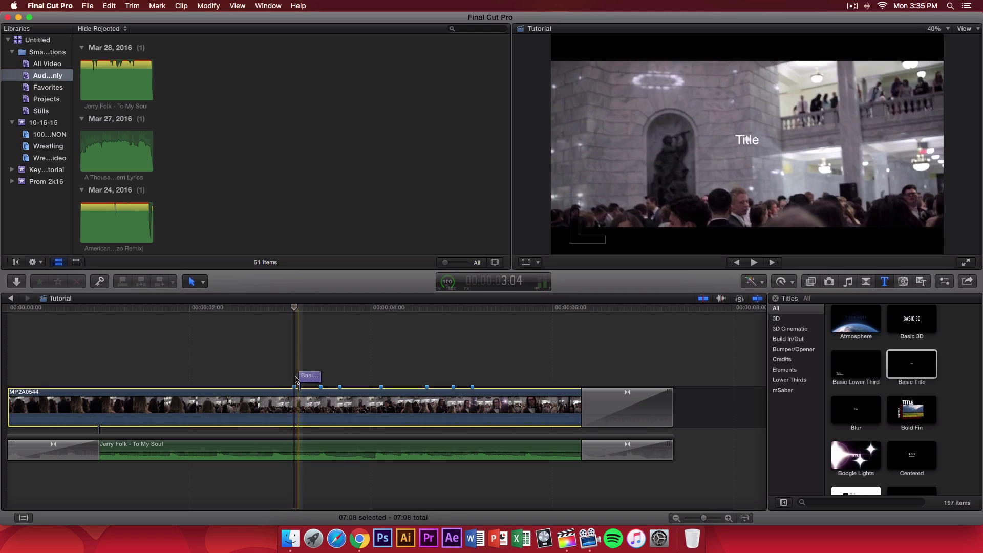
- Nudge the Basic Title one frame earlier and trim its end so it runs 00:07
drag(311, 377, 306, 378)
scroll(295, 374, left, 2)
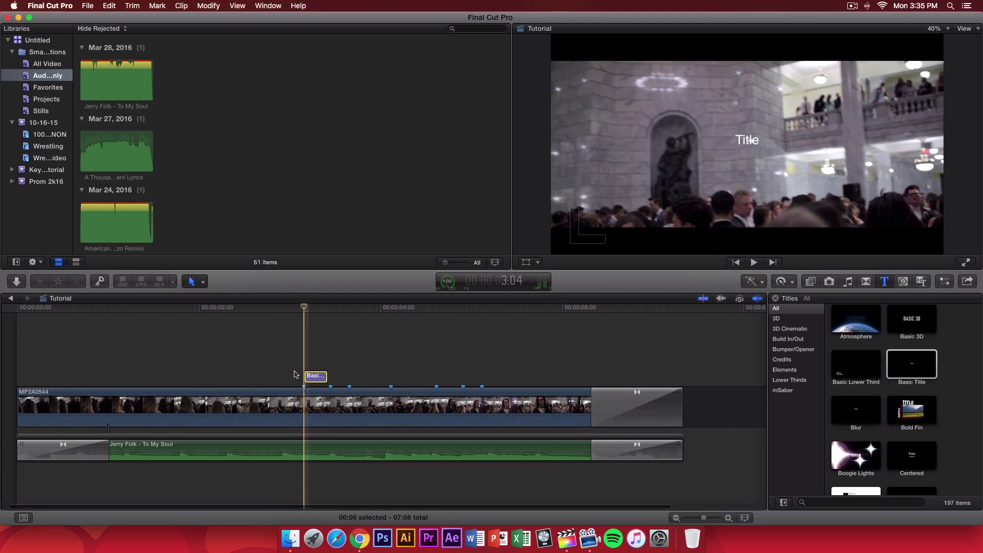
key(space)
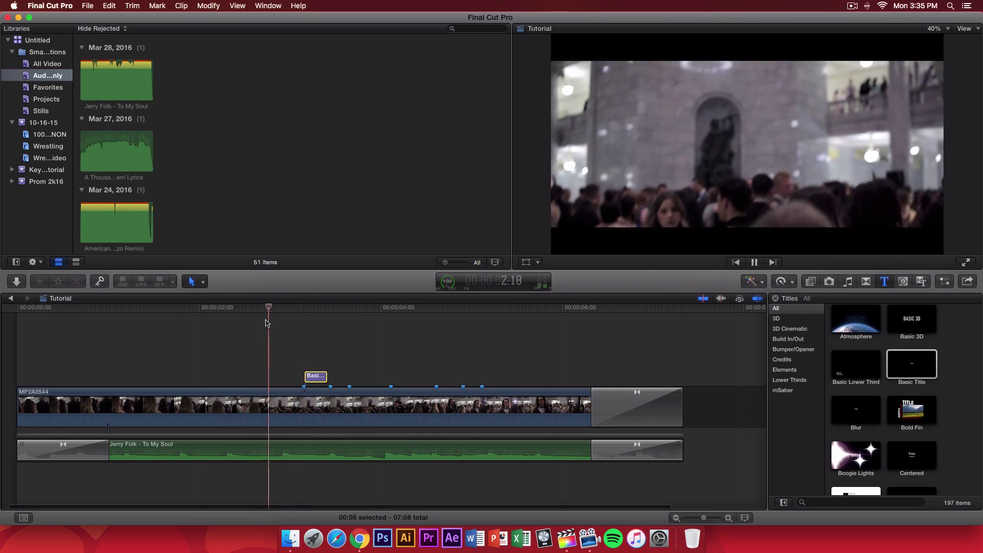
drag(326, 376, 330, 375)
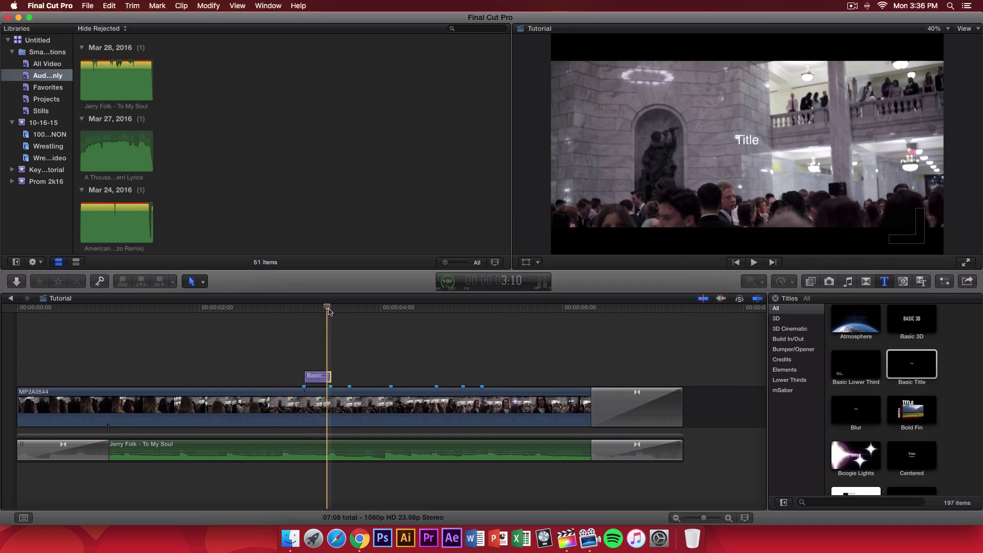
click(320, 377)
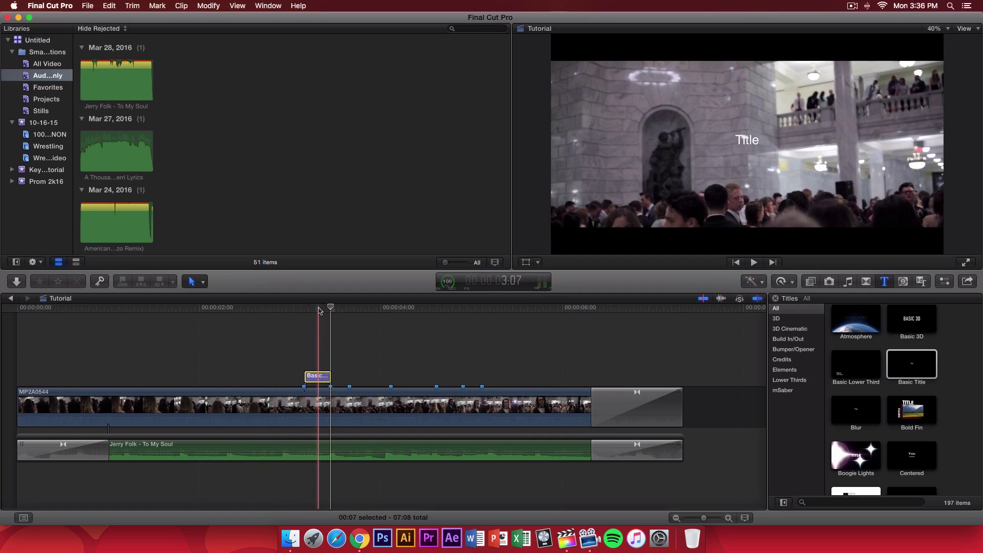
- Replace the title's text with 'you' in the Text inspector
click(946, 285)
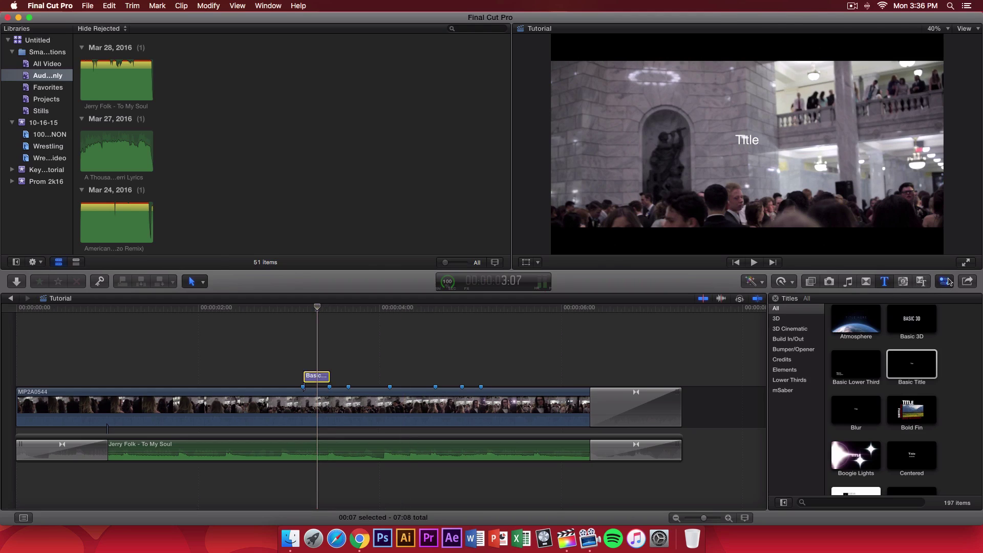
click(844, 81)
key(super+a)
text(yo)
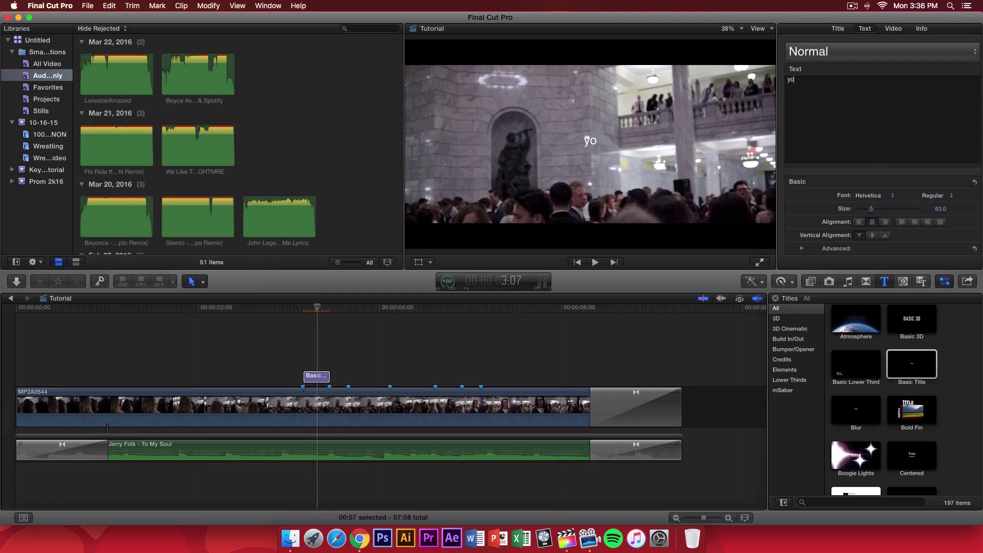
text(u)
- Set the title's font to COUTURE
click(866, 198)
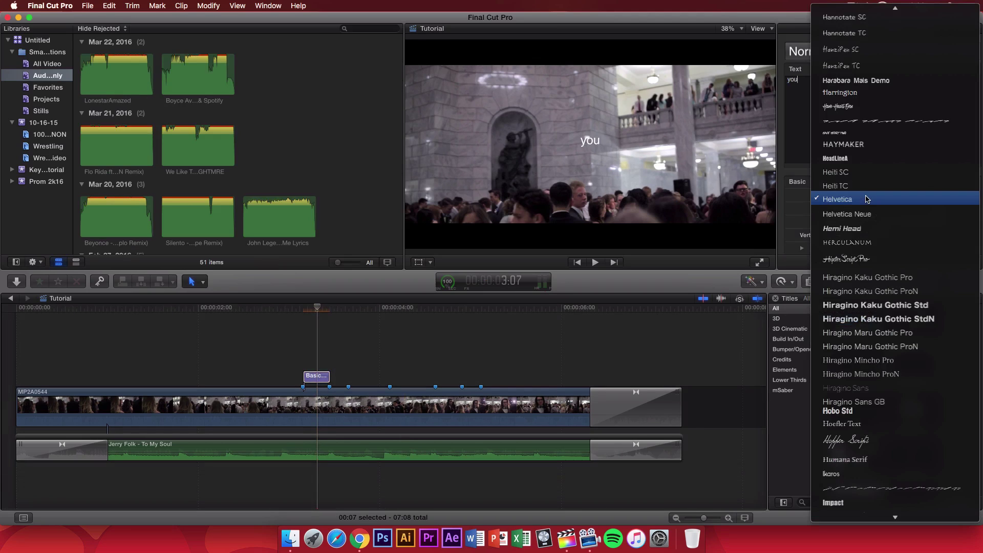
scroll(863, 251, up, 20)
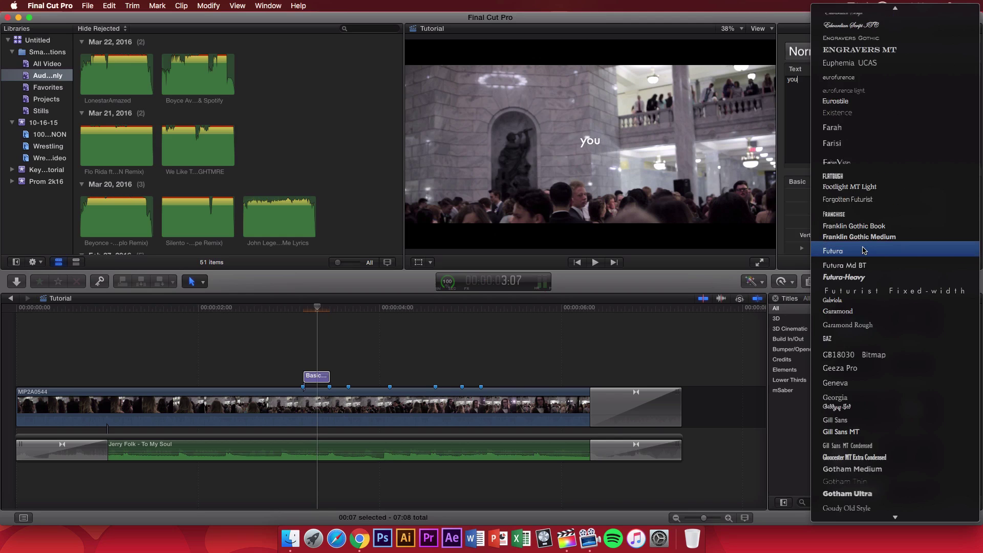
scroll(863, 250, up, 12)
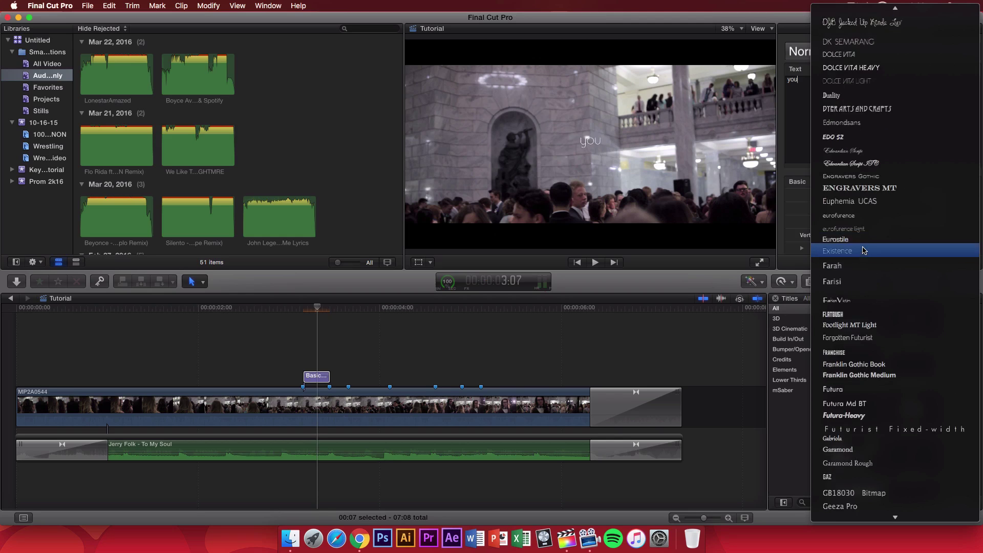
scroll(863, 250, up, 10)
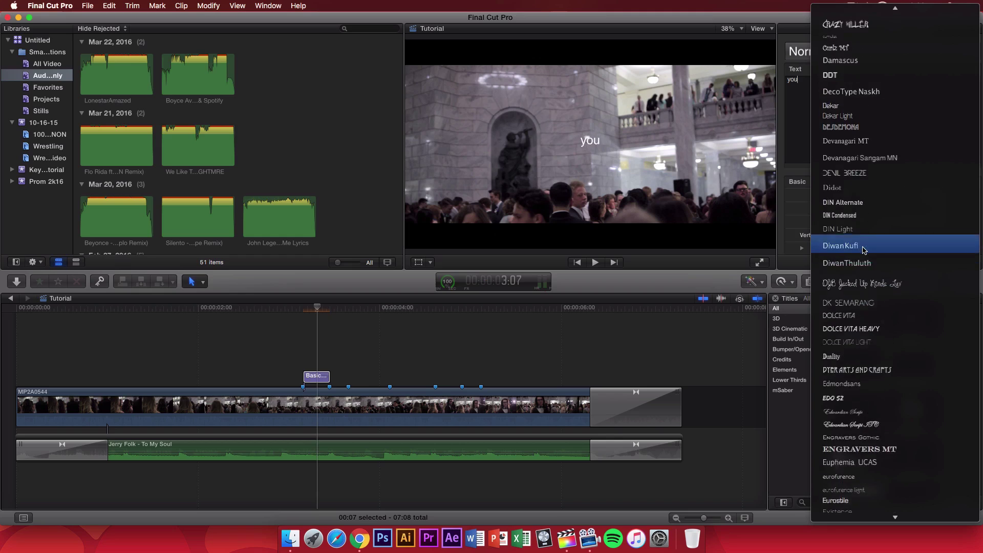
click(842, 85)
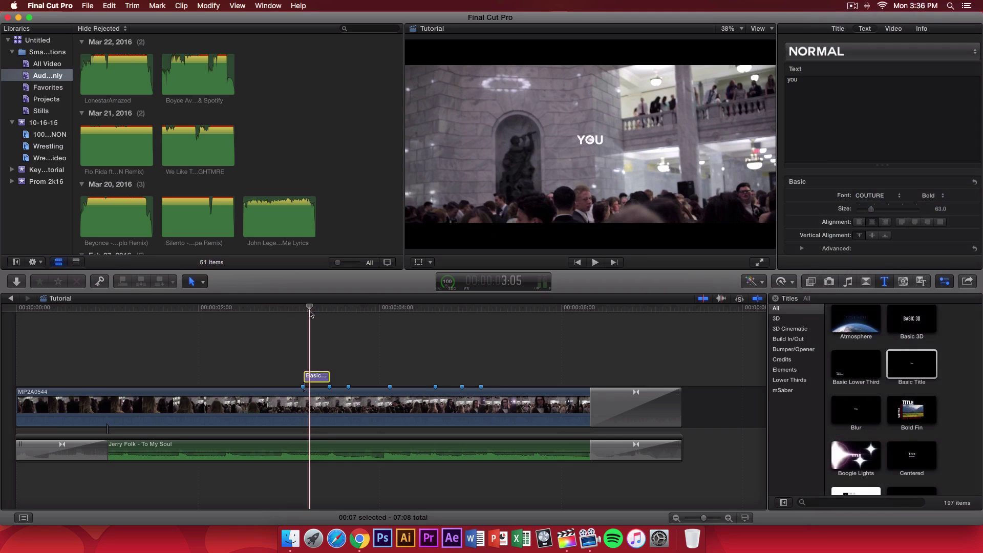
click(285, 308)
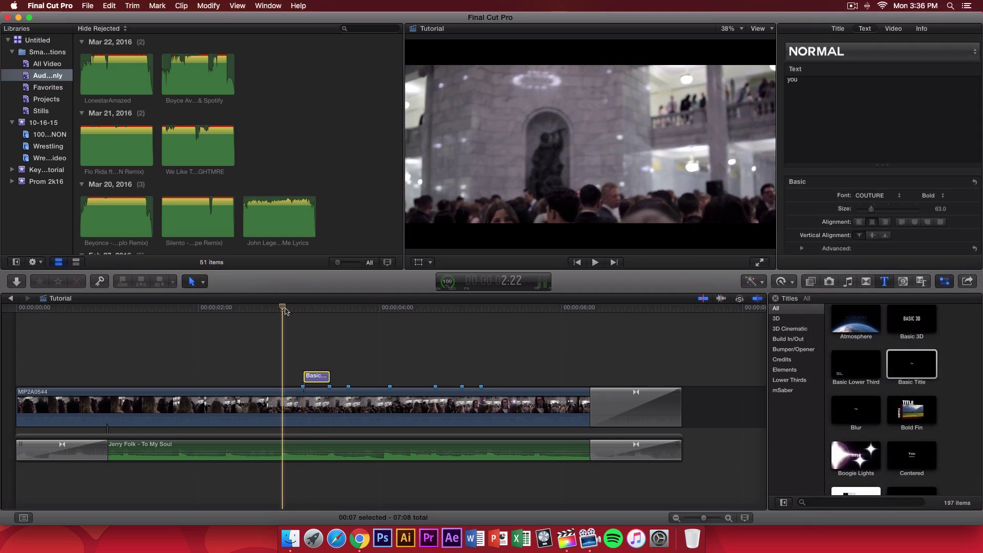
- Paste copies of the 'you' title end to end, trimming each copy shorter
key(space)
key(space)
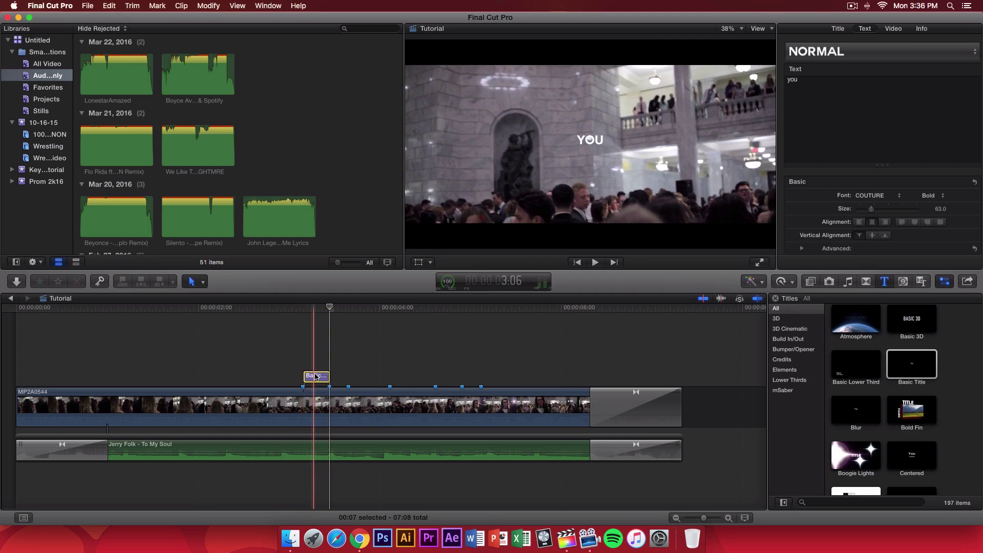
drag(316, 376, 323, 360)
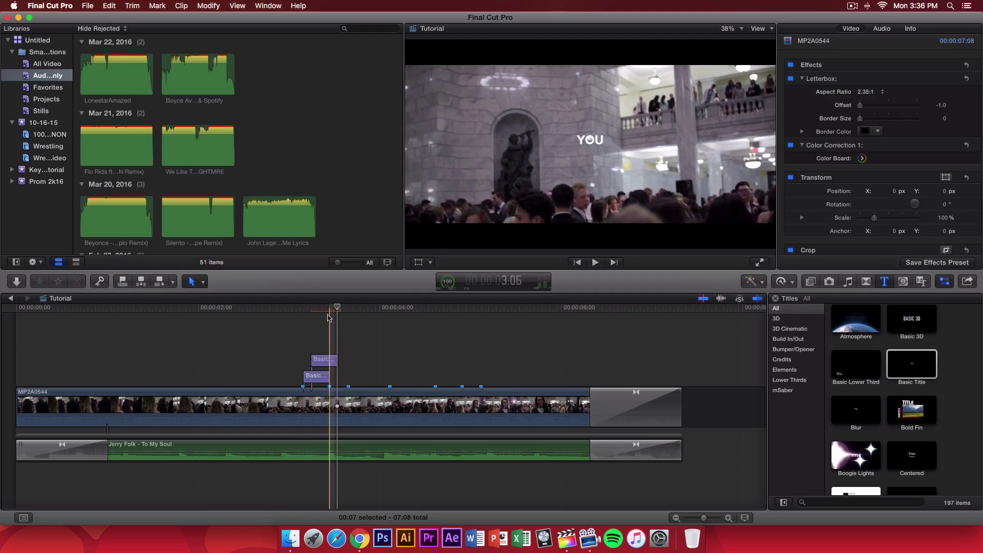
click(327, 378)
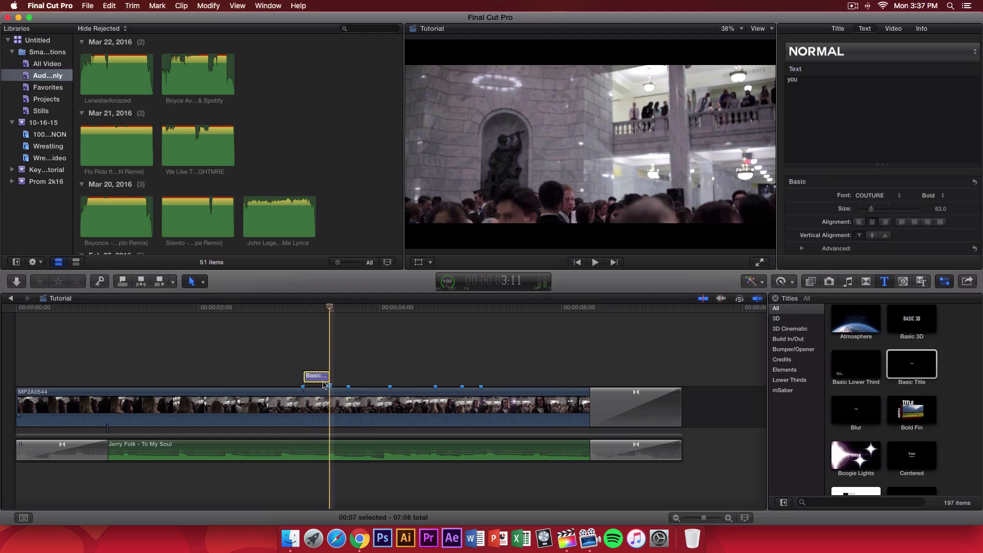
key(super+v)
drag(353, 377, 348, 378)
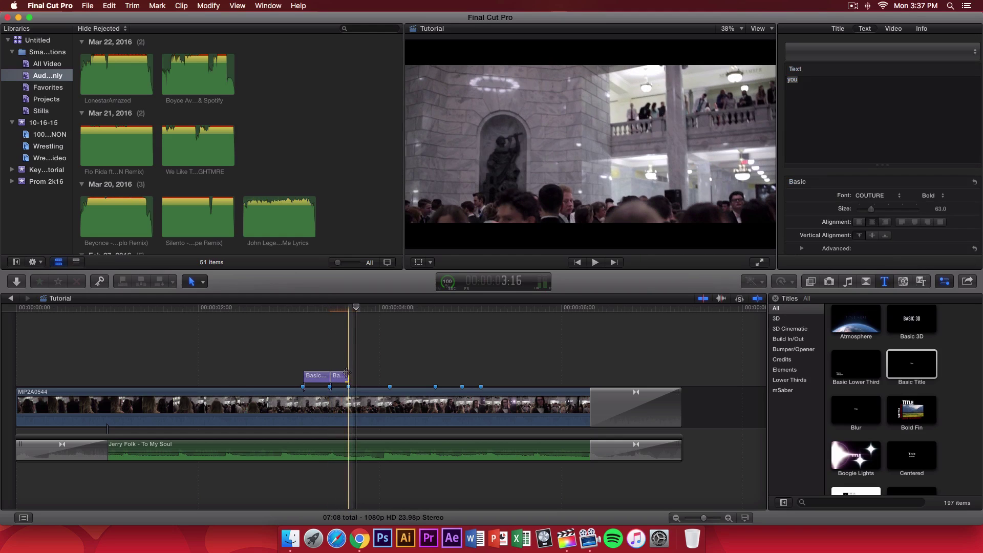
key(super+v)
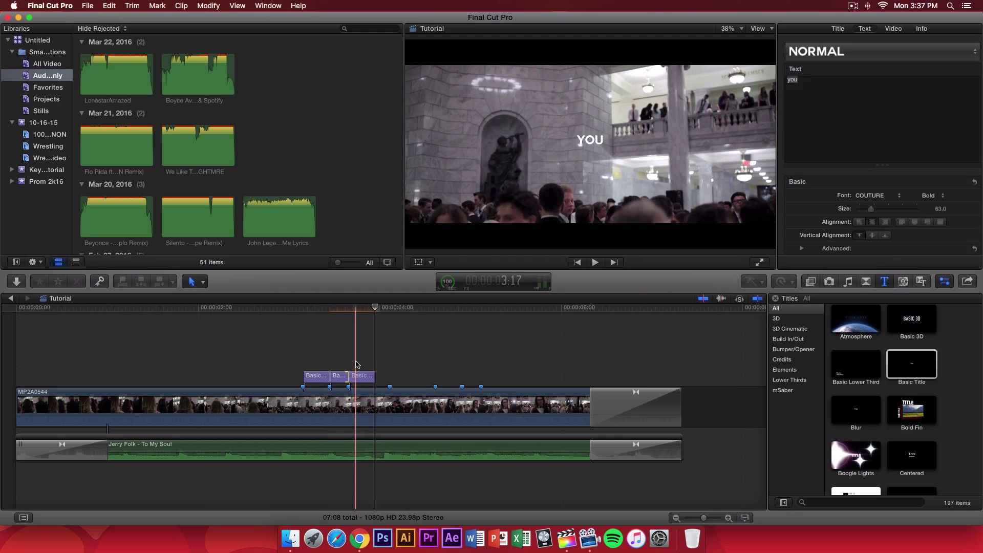
click(265, 309)
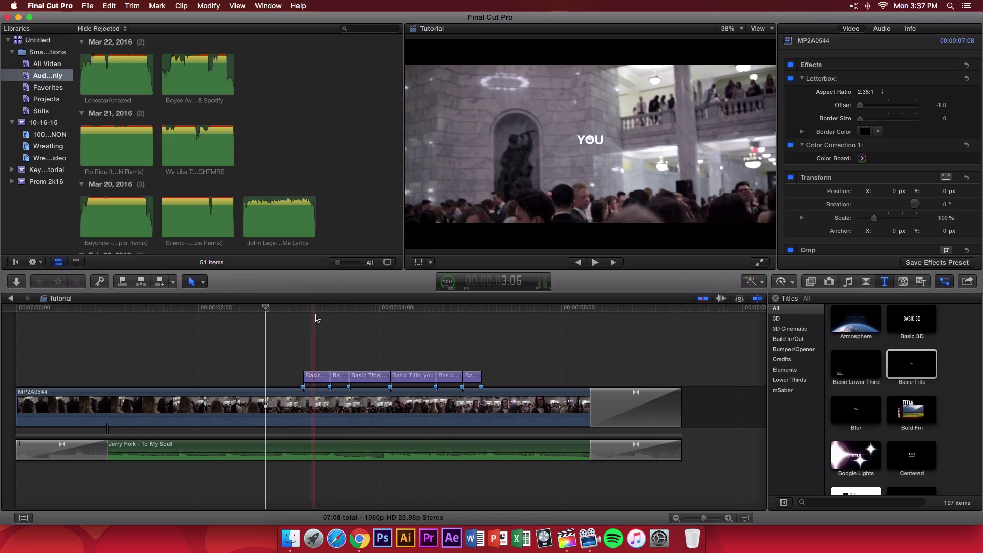
- Edit the words of the second through fifth title copies, one reading 'my'
click(316, 377)
click(342, 313)
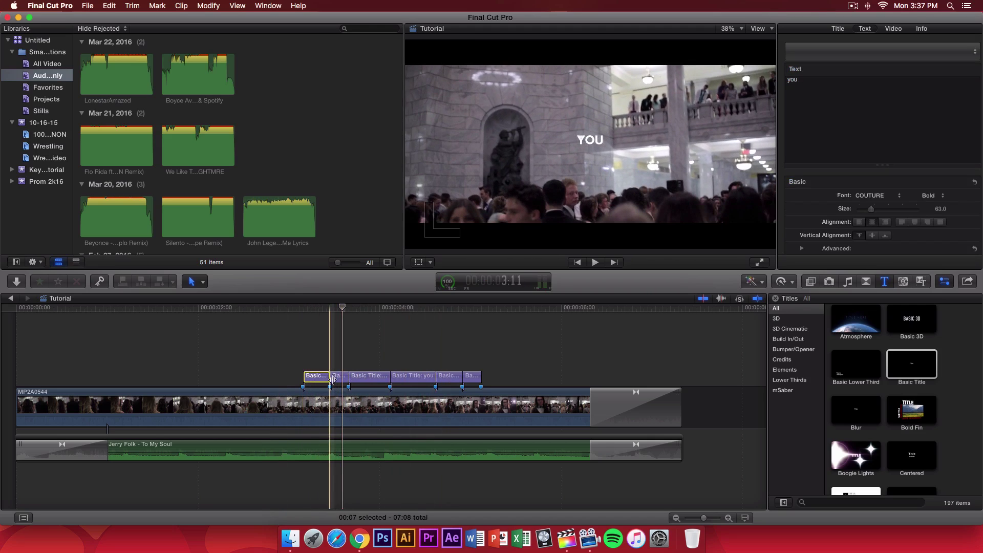
double_click(589, 139)
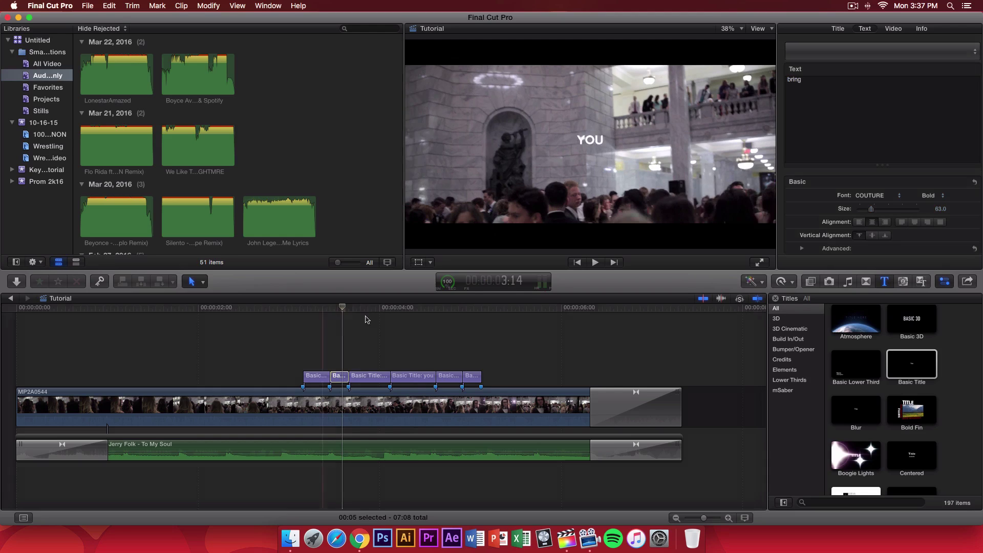
click(366, 378)
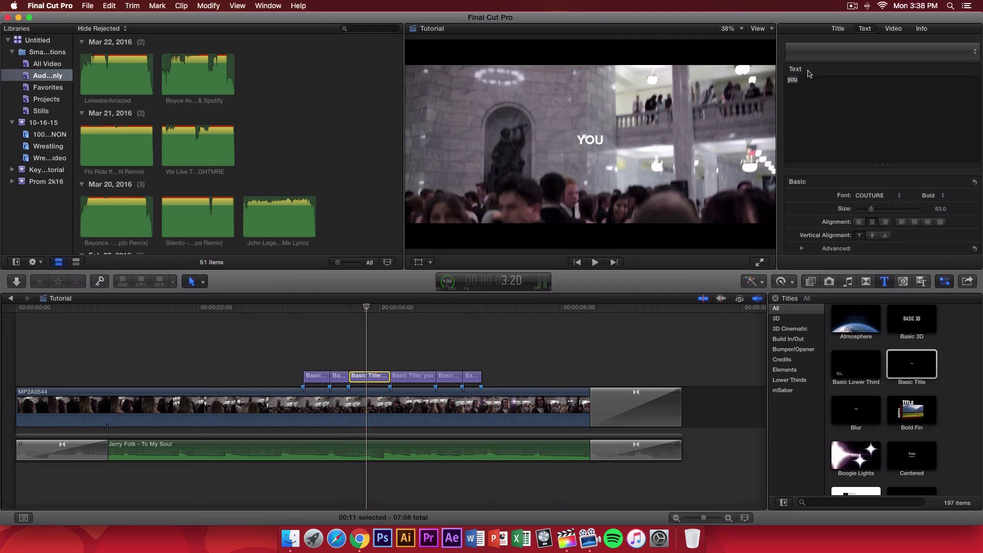
double_click(821, 75)
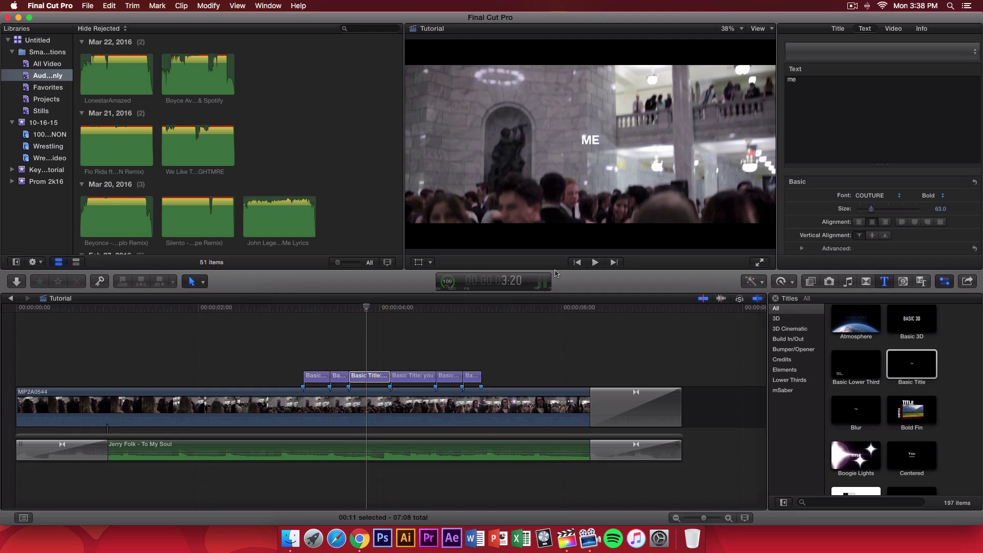
click(414, 378)
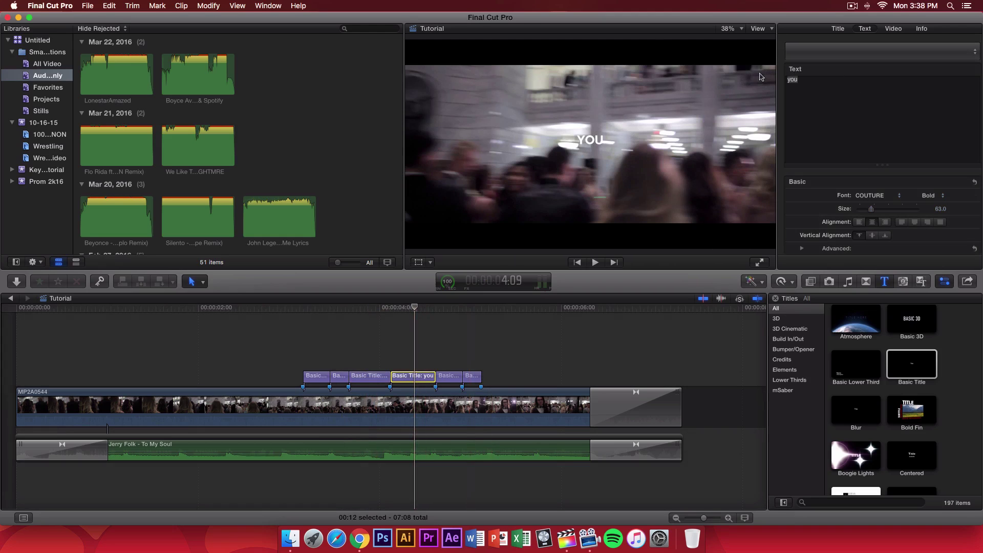
key(Tab)
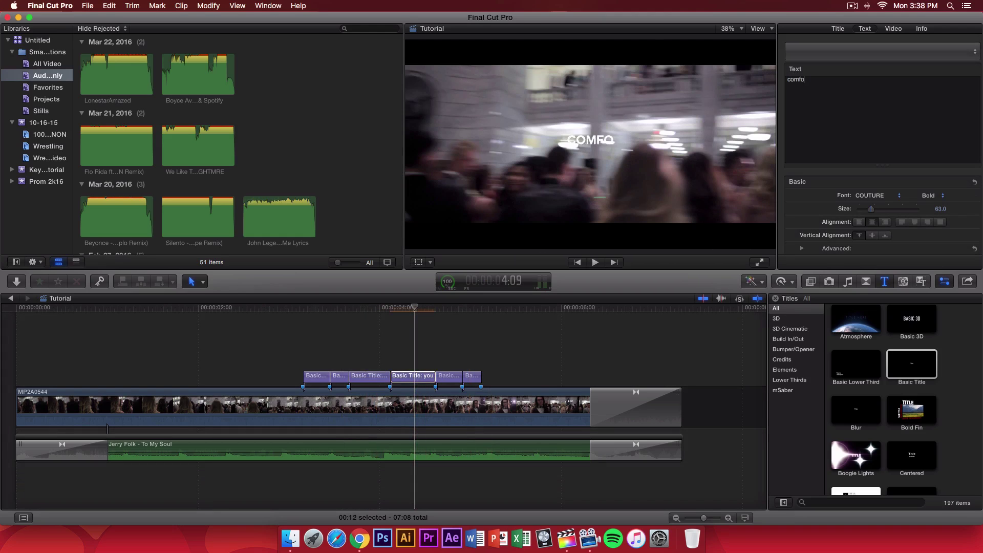
click(448, 377)
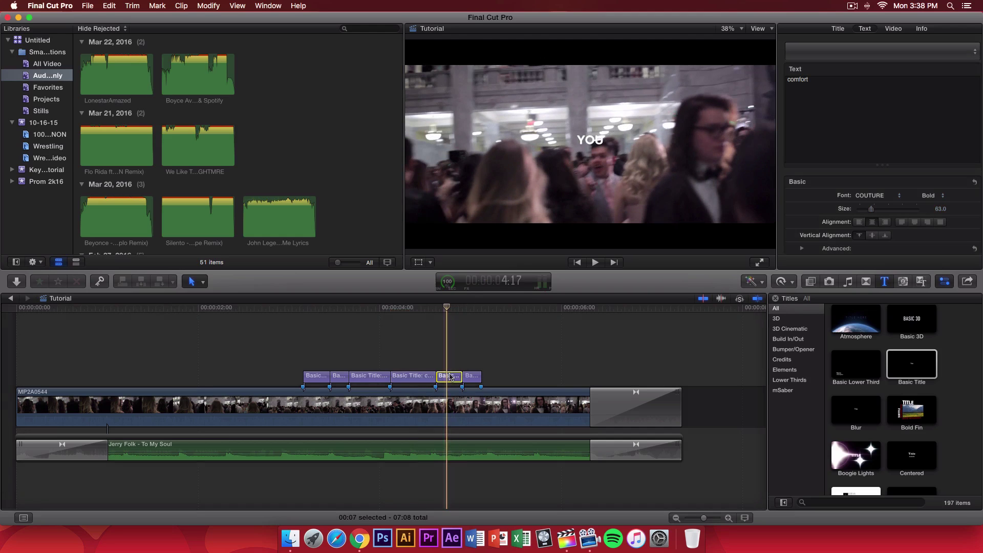
key(Tab)
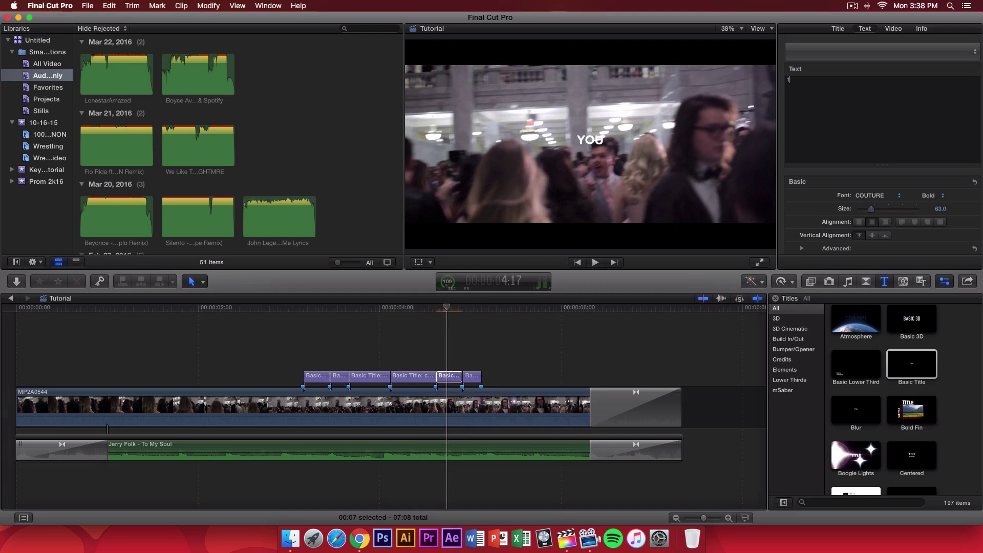
click(432, 325)
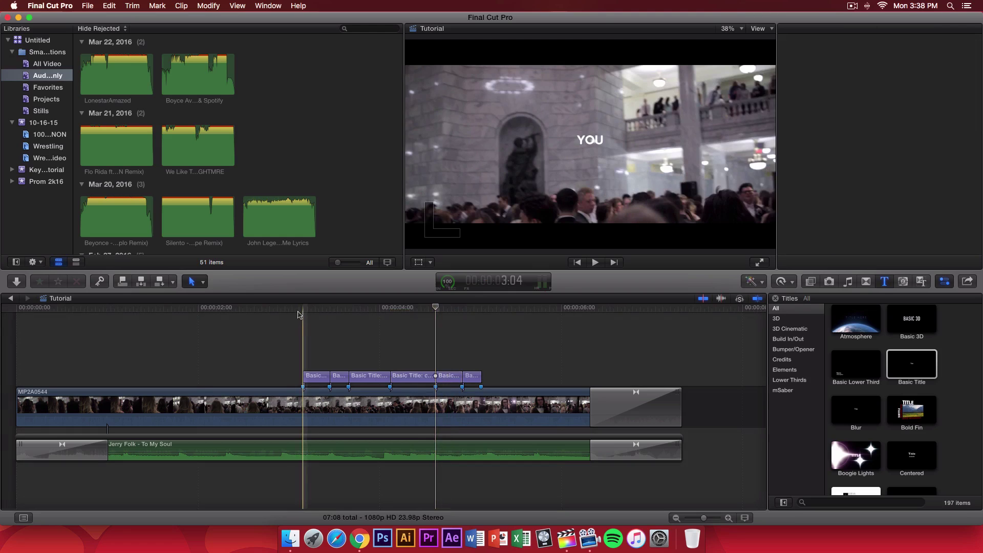
- Replay the lyrics, then paste a new title after the last one to read 'soul'
click(290, 313)
key(space)
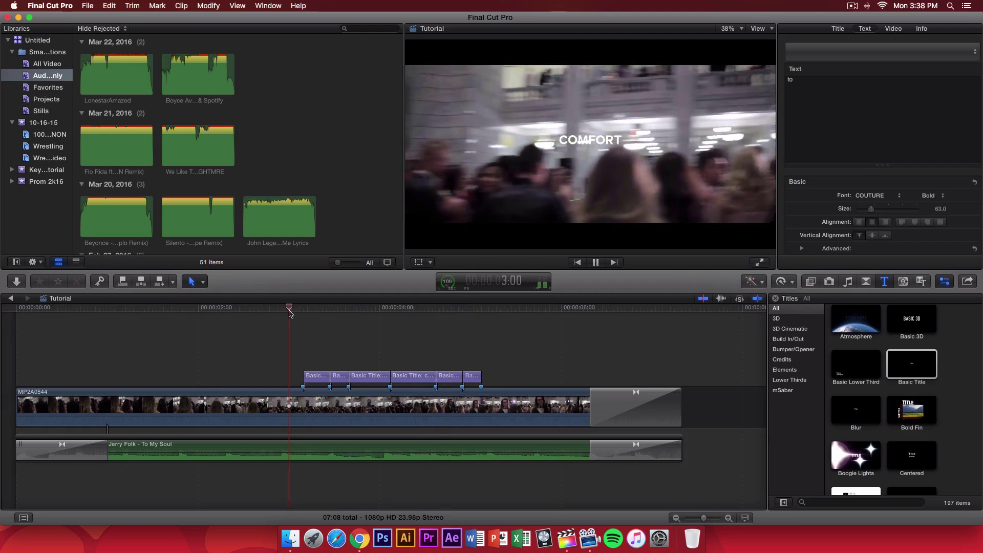
click(454, 314)
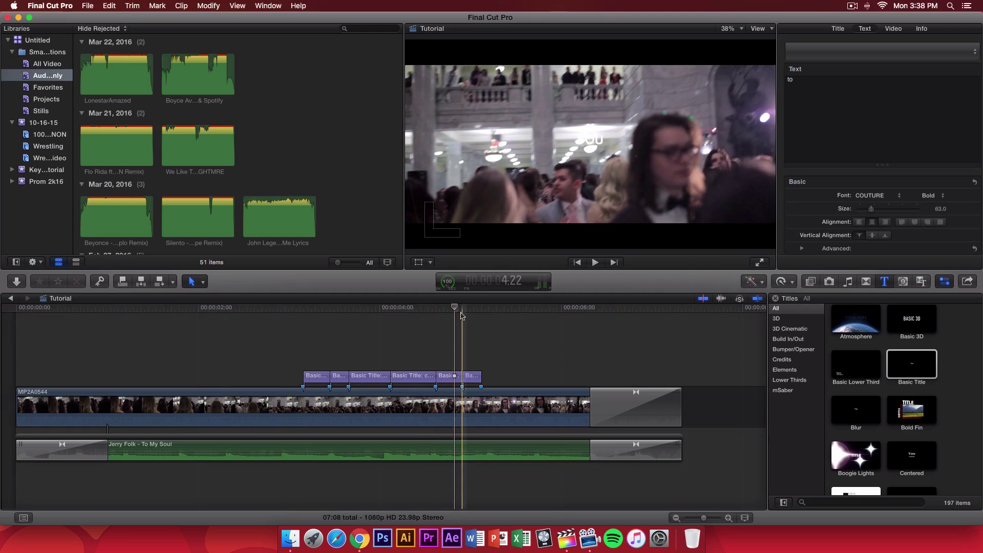
click(467, 378)
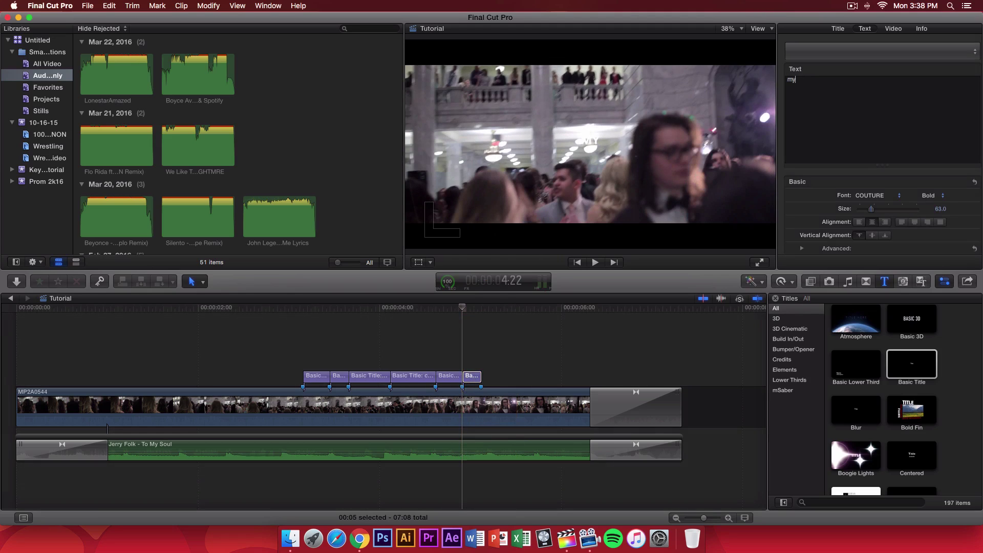
click(480, 307)
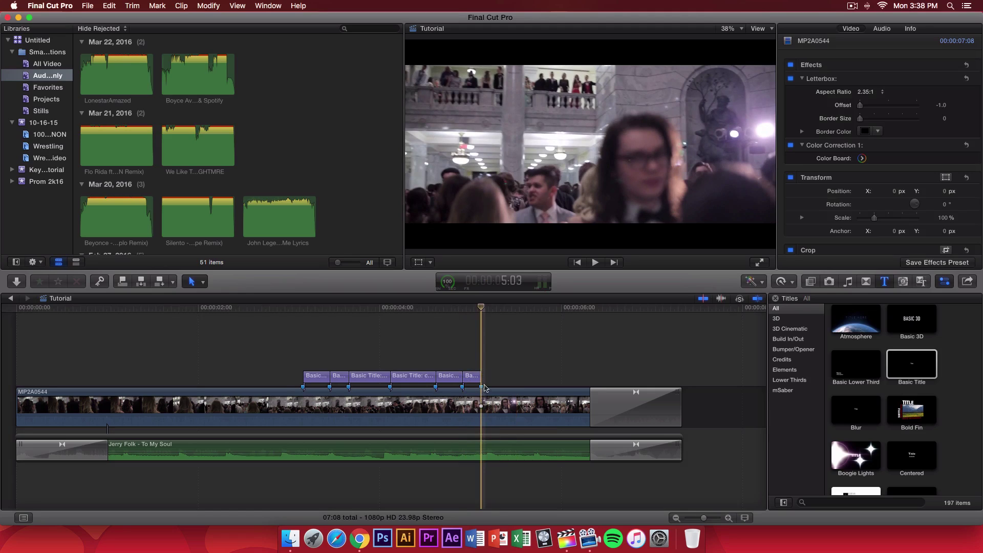
key(super+v)
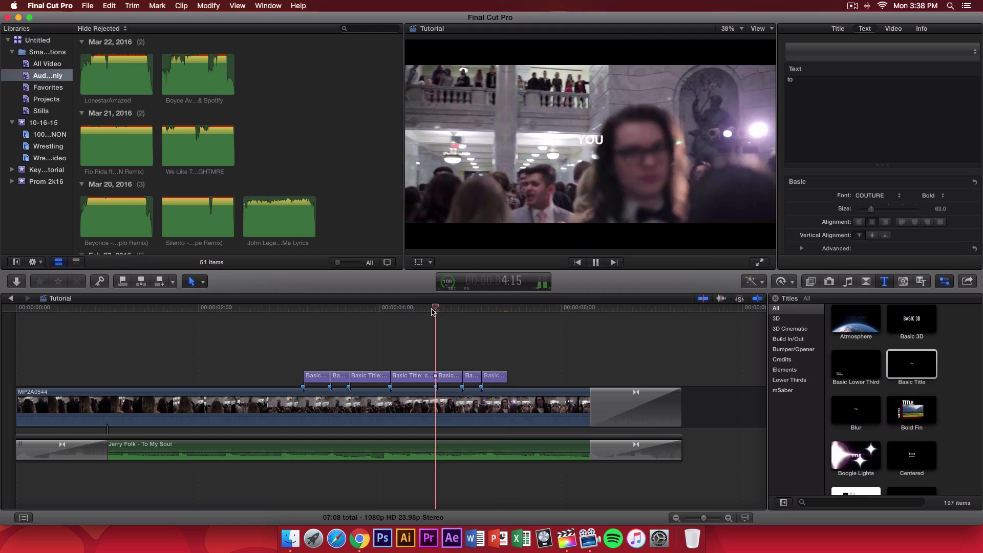
click(490, 305)
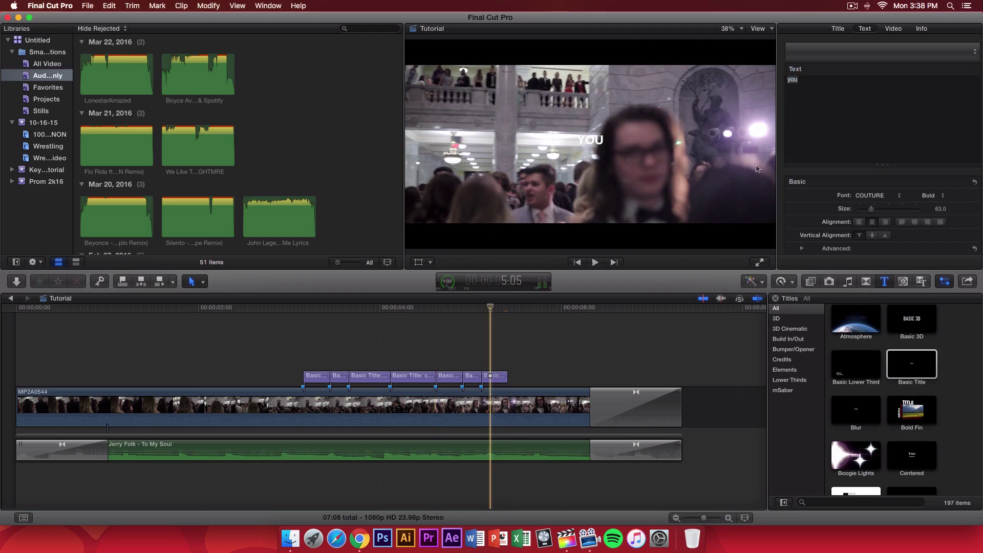
click(494, 375)
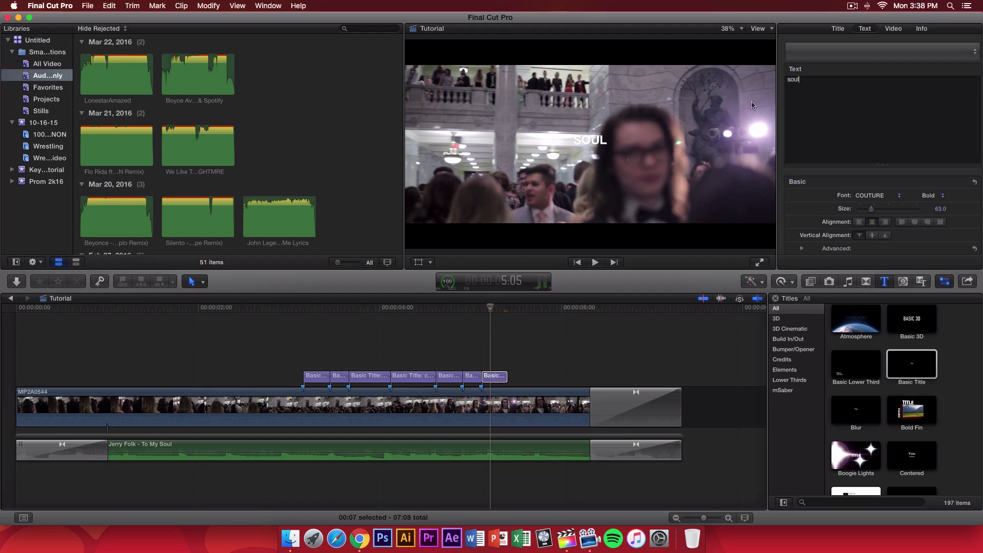
- Replay the lyric titles around the ME title to check their timing
click(279, 317)
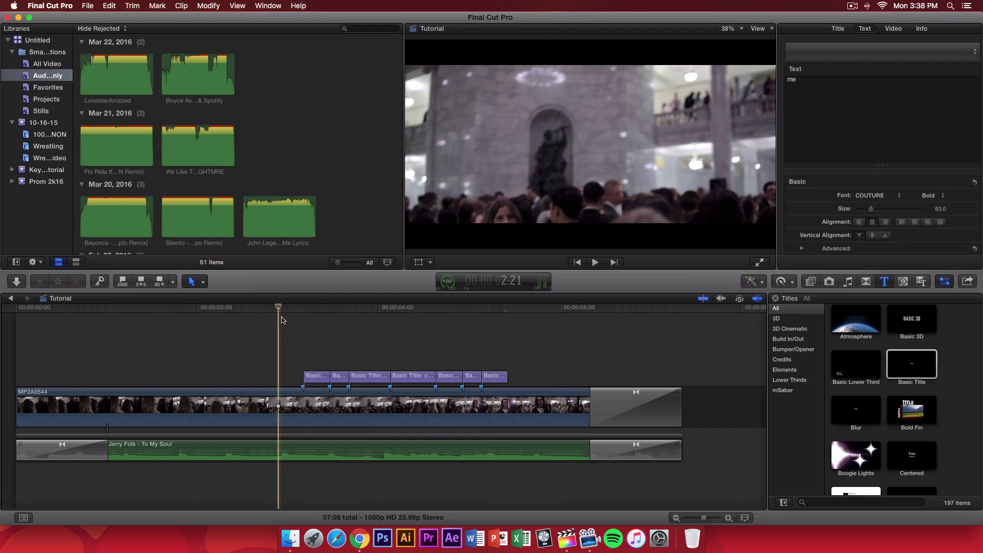
click(238, 310)
key(space)
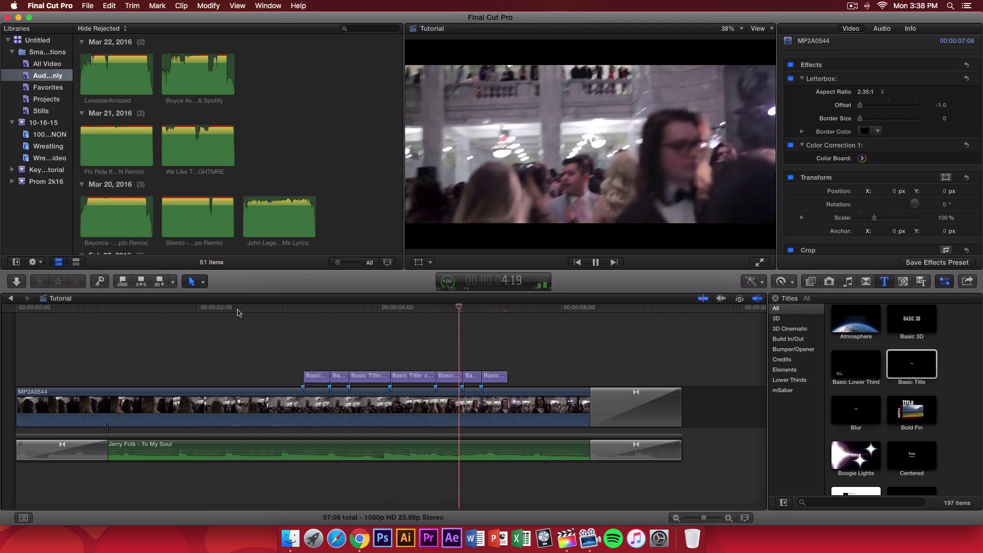
key(space)
click(367, 310)
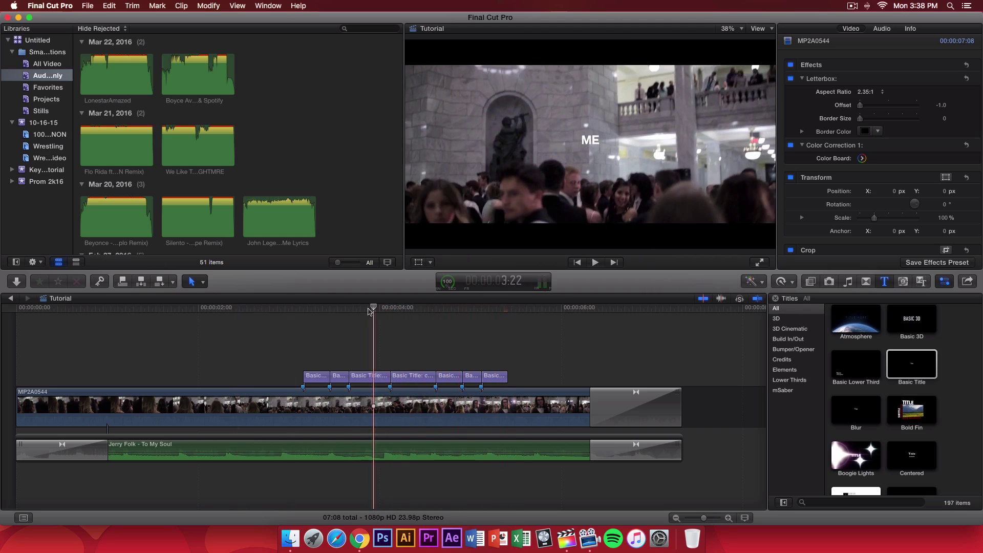
click(350, 309)
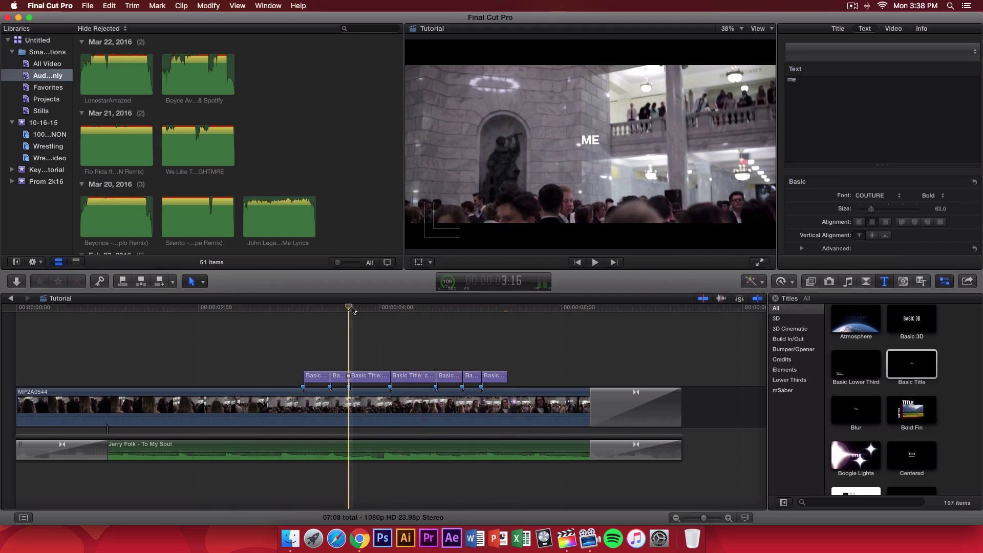
click(266, 309)
key(space)
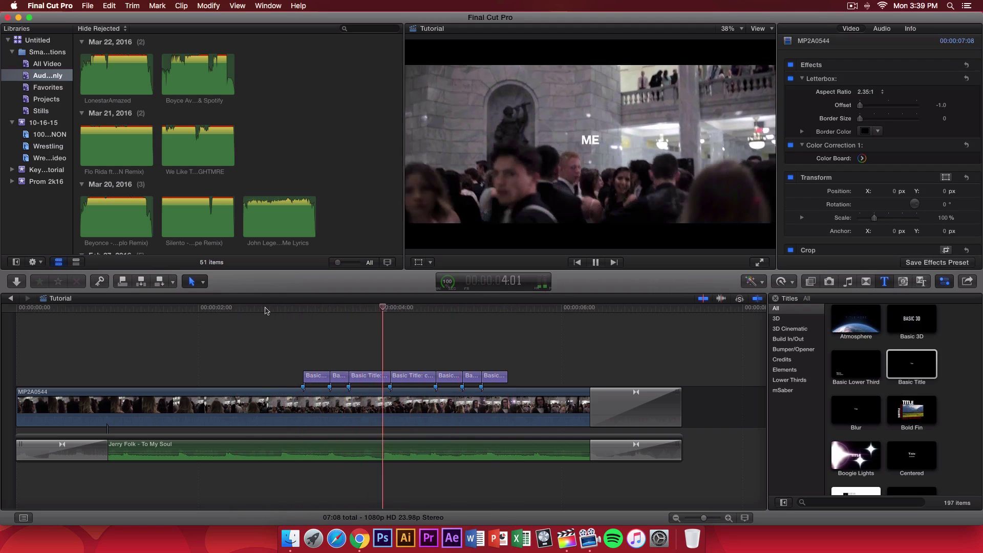
click(300, 311)
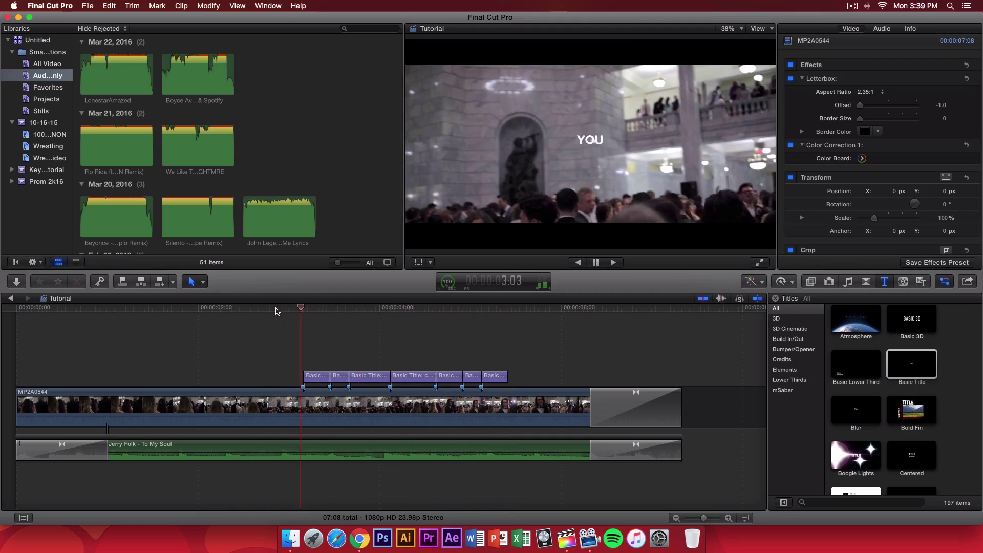
key(space)
- Trim the ME title's end and start COMFORT two frames earlier, then replay
click(373, 376)
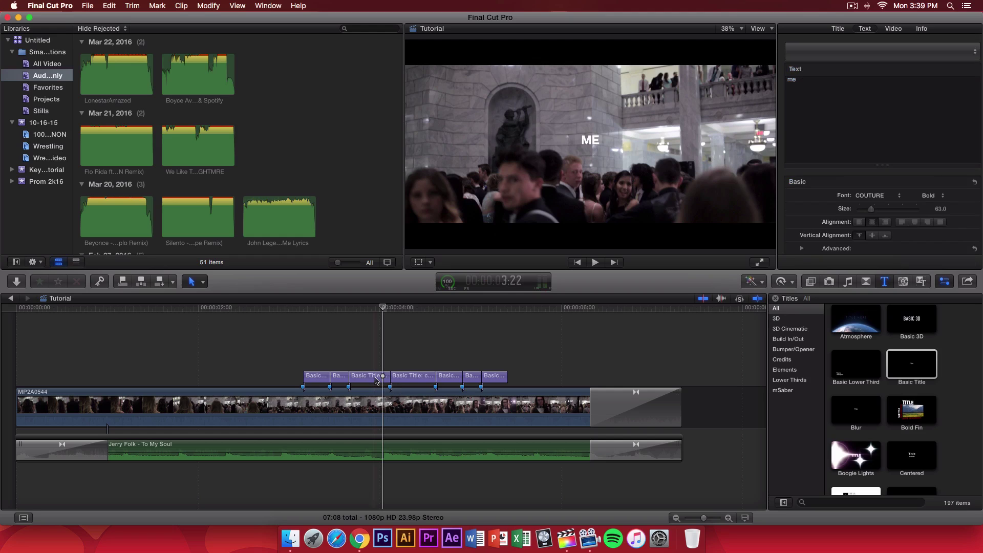
drag(383, 376, 381, 376)
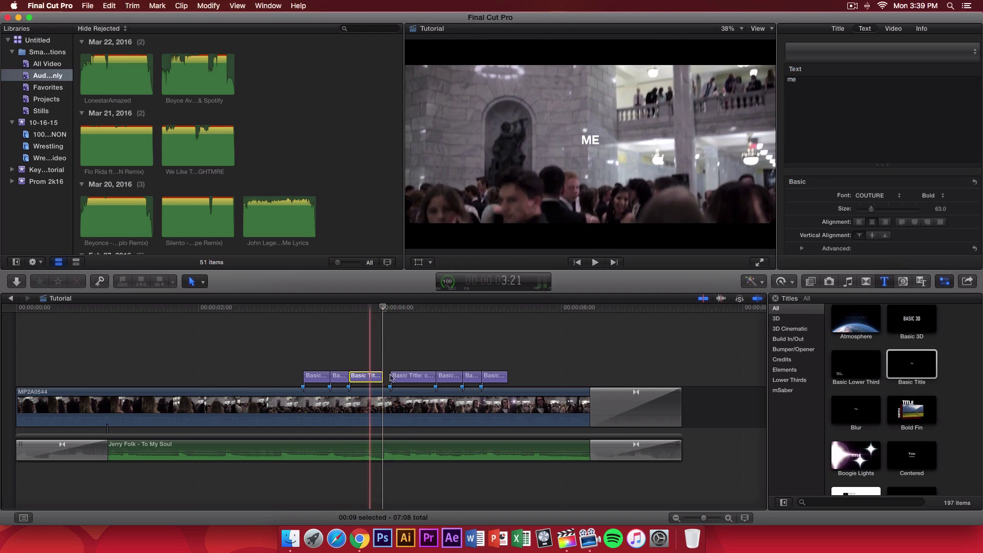
click(404, 377)
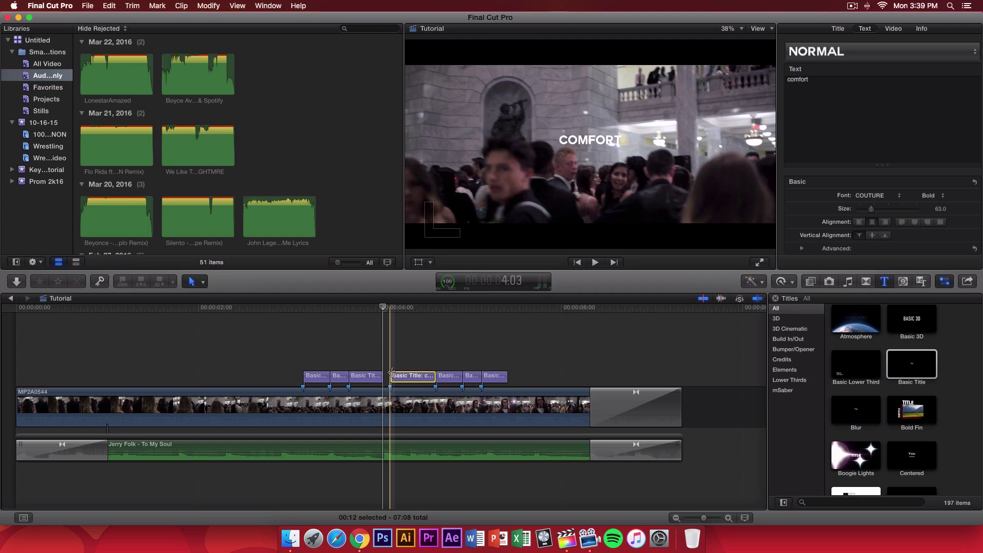
drag(393, 377, 384, 377)
click(260, 308)
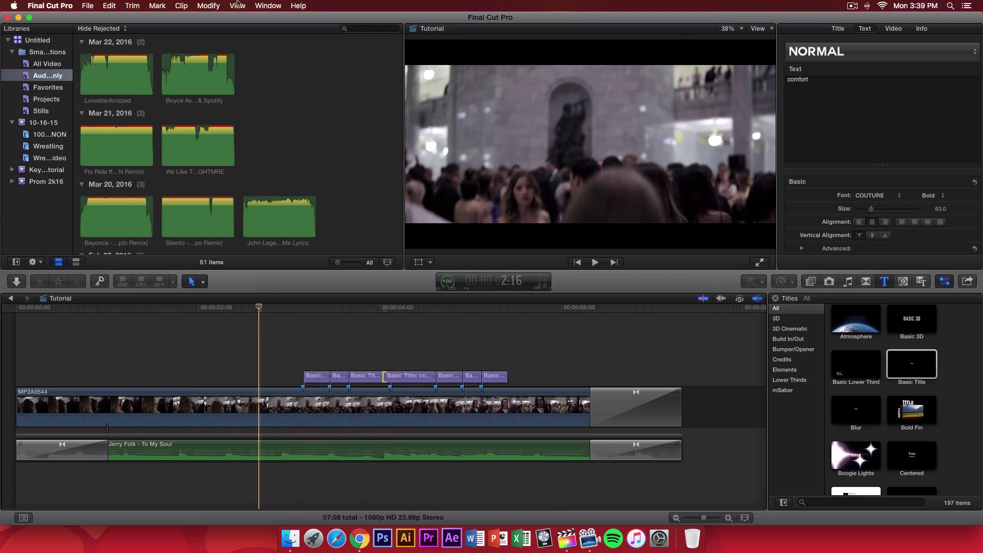
key(space)
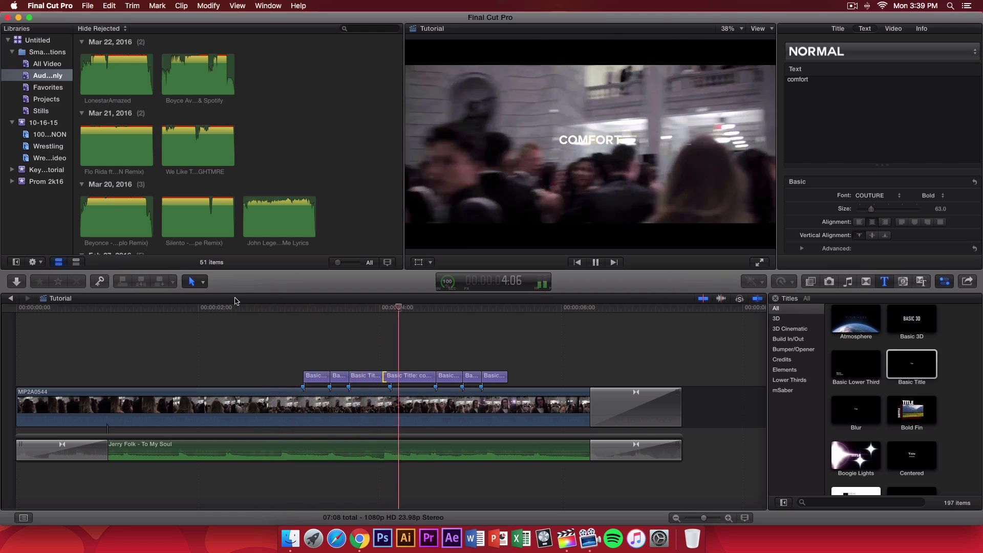
key(space)
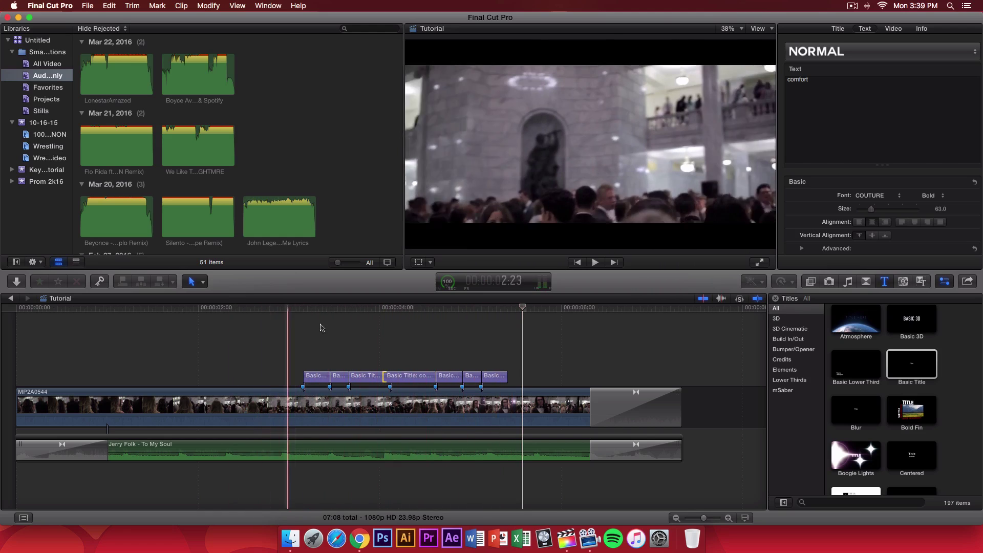
- Place a Cross Dissolve between the first two lyric titles, shortened to 3 frames
click(865, 281)
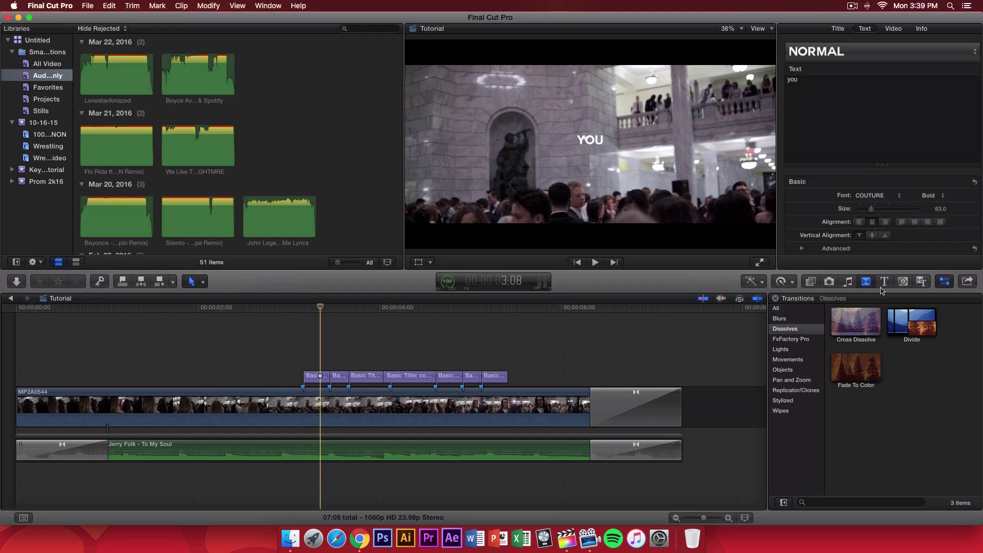
drag(843, 313, 330, 375)
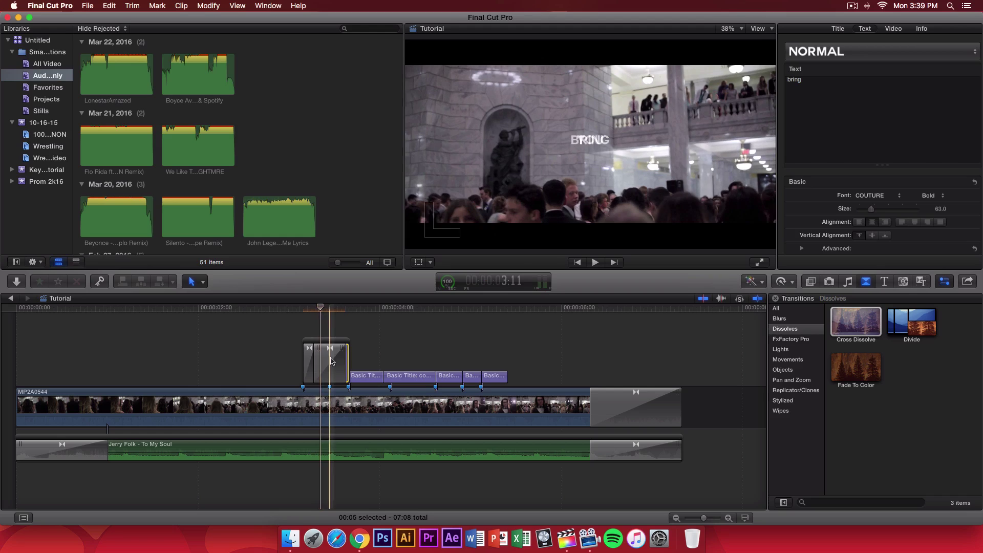
click(330, 360)
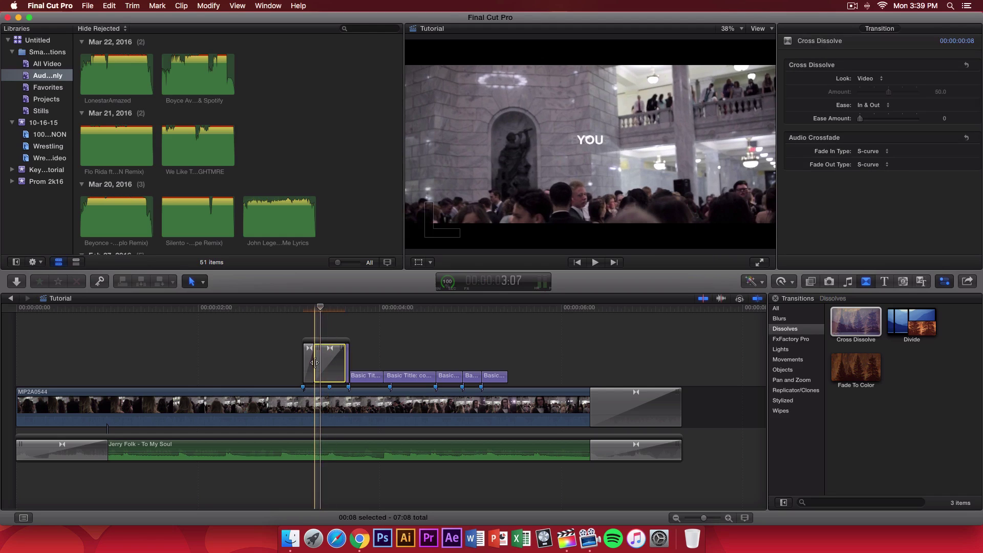
drag(315, 362, 322, 362)
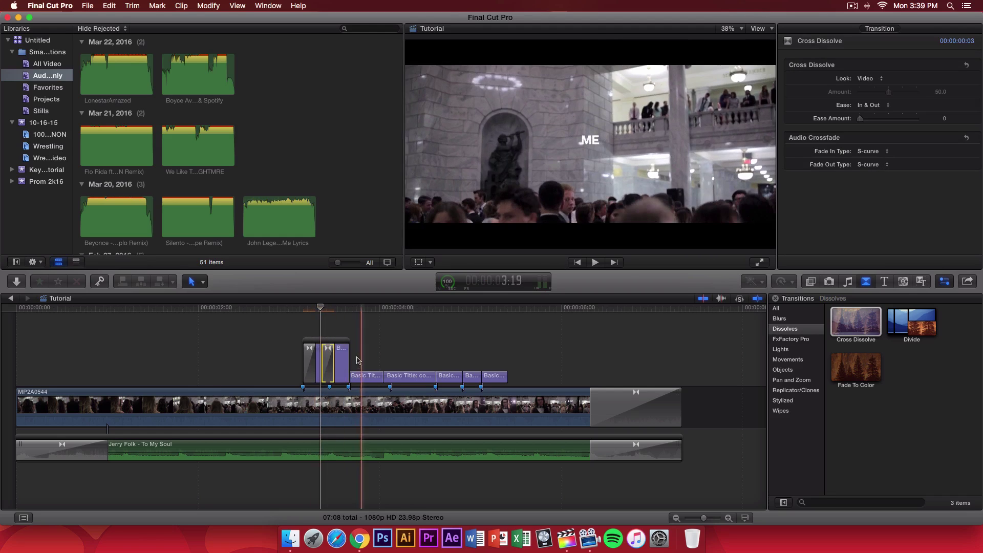
- Add cross dissolves between all the title clips, shorten the last, and Render All
drag(849, 322, 348, 362)
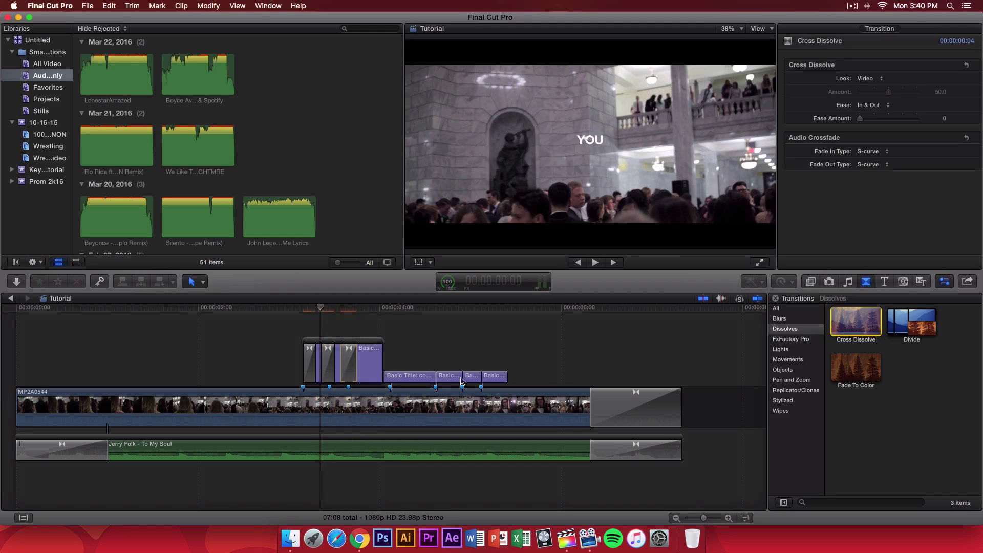
key(super+t)
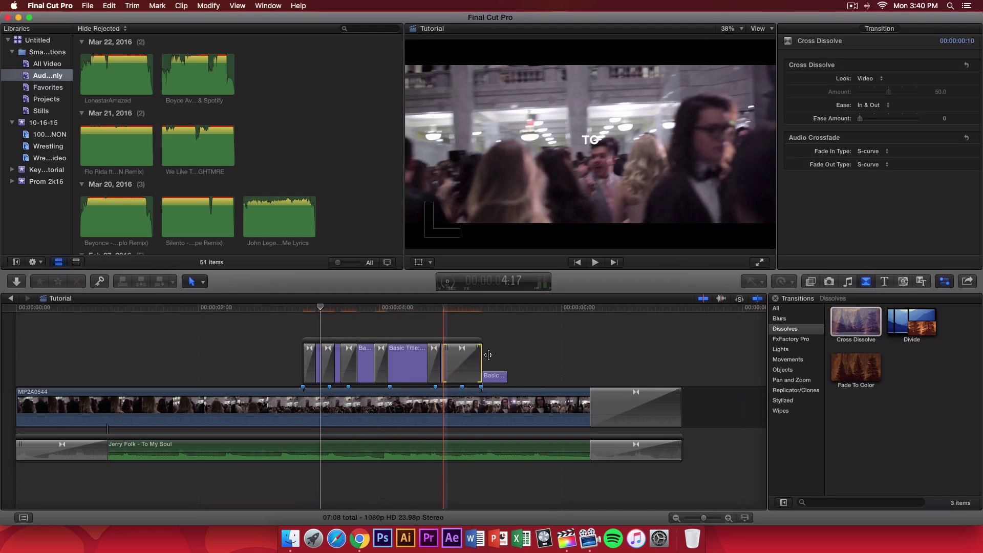
drag(488, 355, 485, 358)
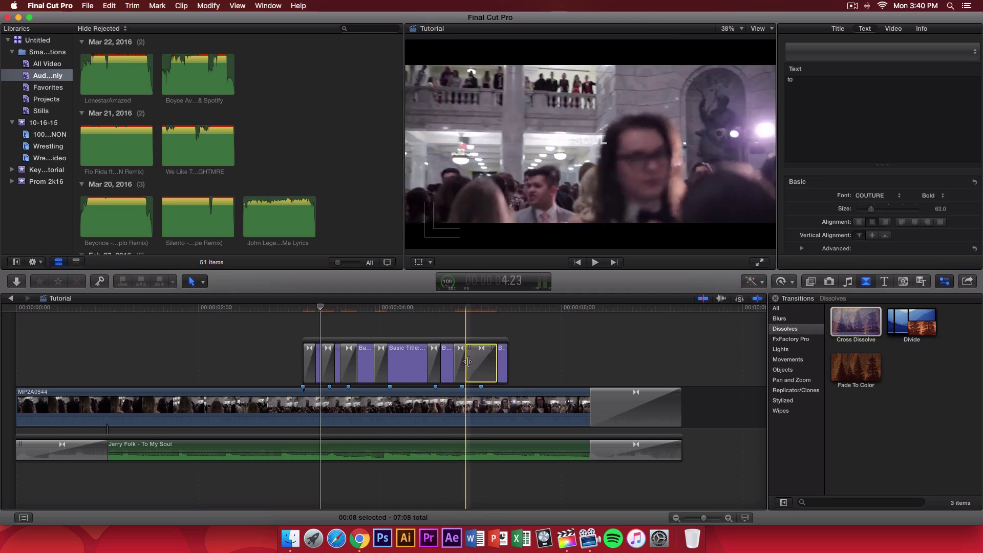
click(208, 5)
click(258, 195)
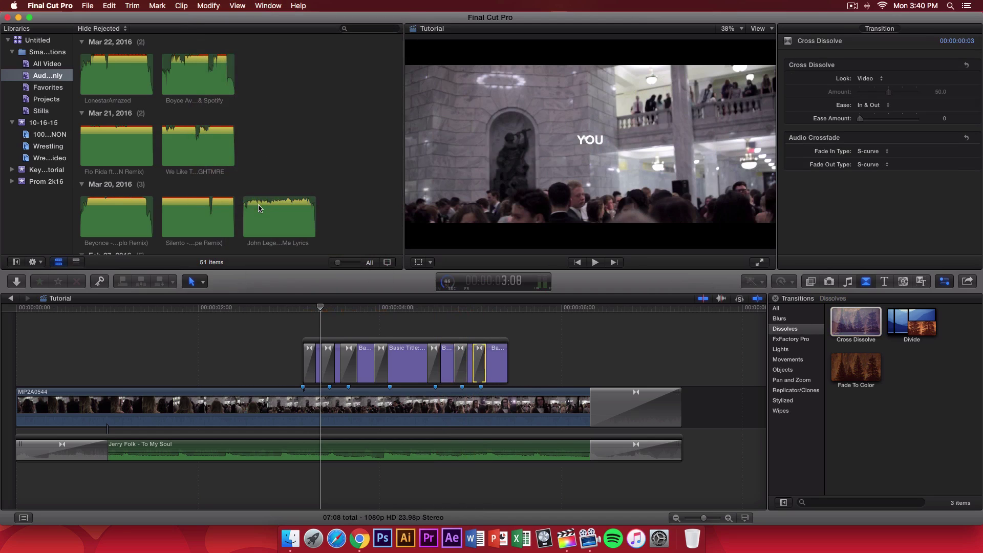
- Scrub back to about 1:09 and play a few seconds to preview the dissolving lyric titles
drag(290, 307, 144, 313)
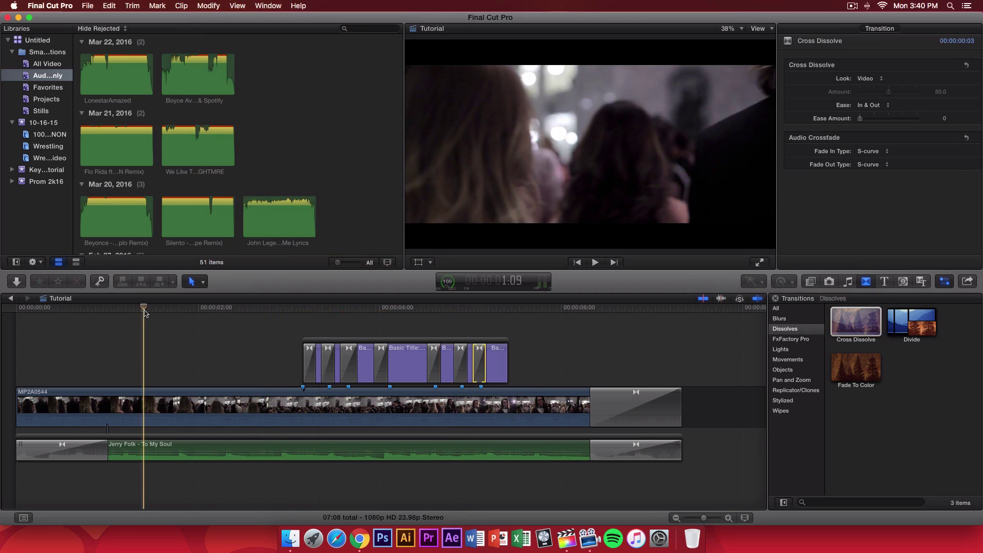
key(space)
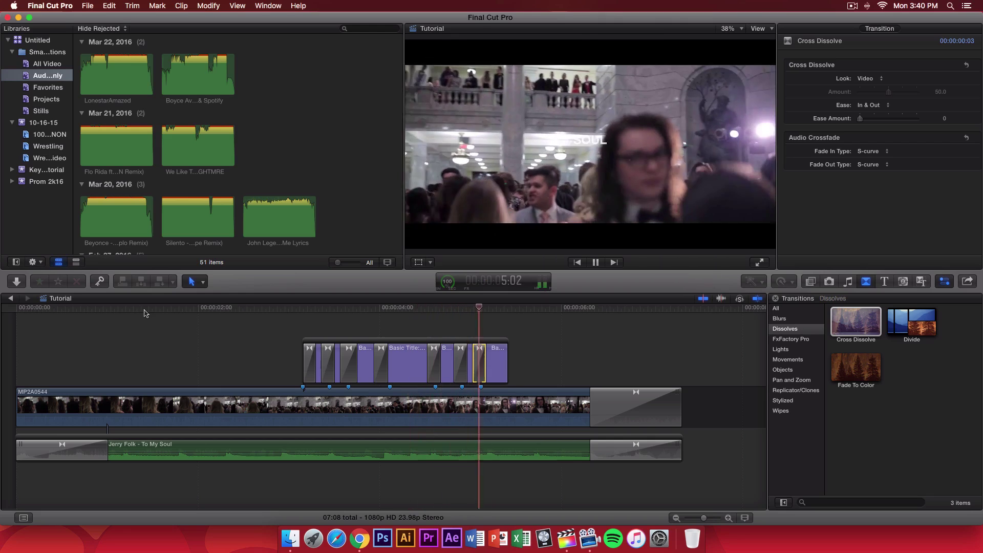
key(space)
- Return to the timeline start and select the MP2A0544 footage clip
click(229, 331)
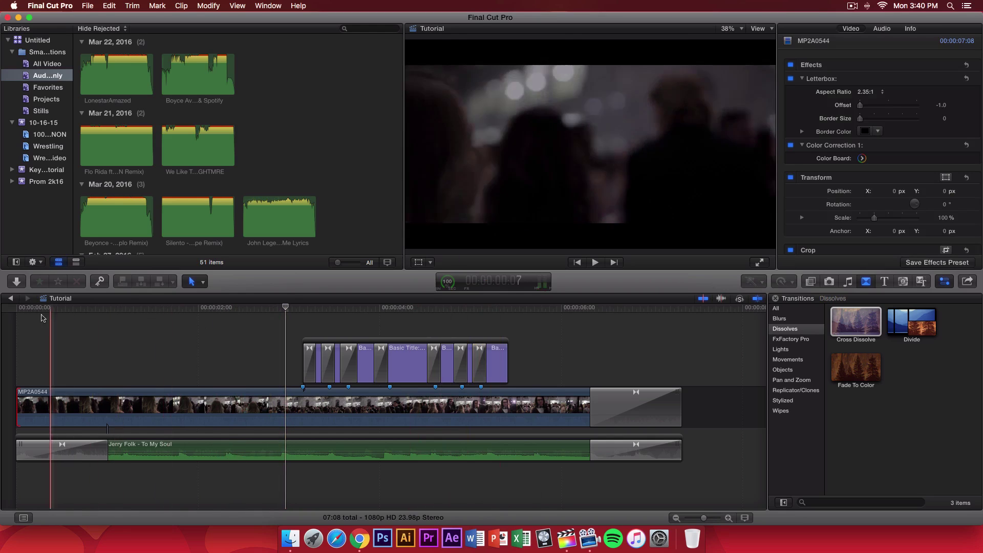
key(Home)
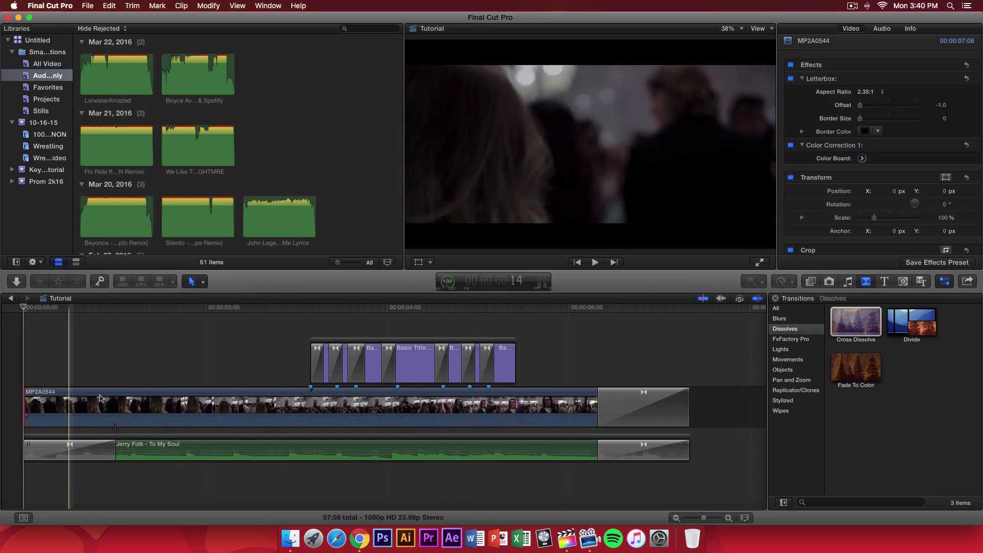
click(47, 402)
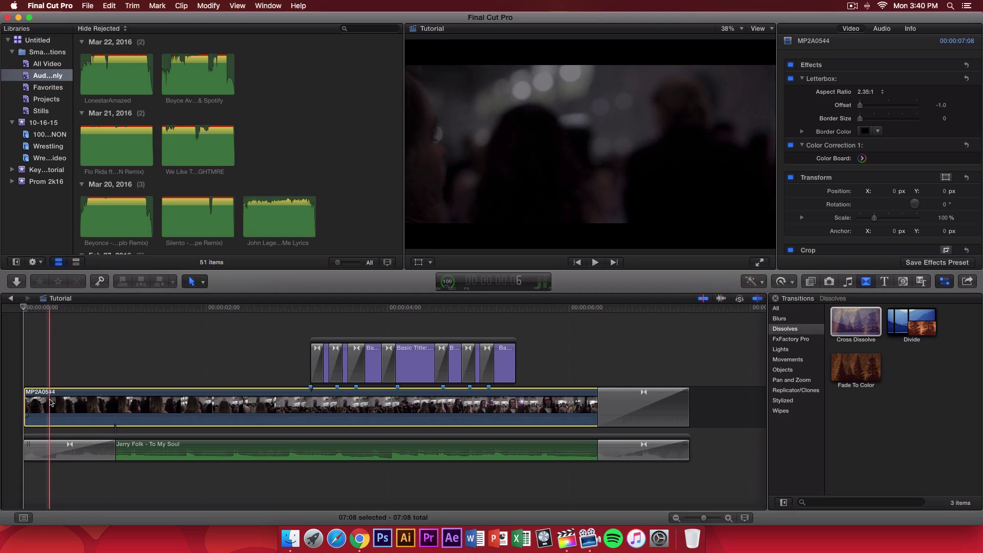
- Show Video Animation for the MP2A0544 clip and expand its Compositing : Opacity lane
right_click(118, 408)
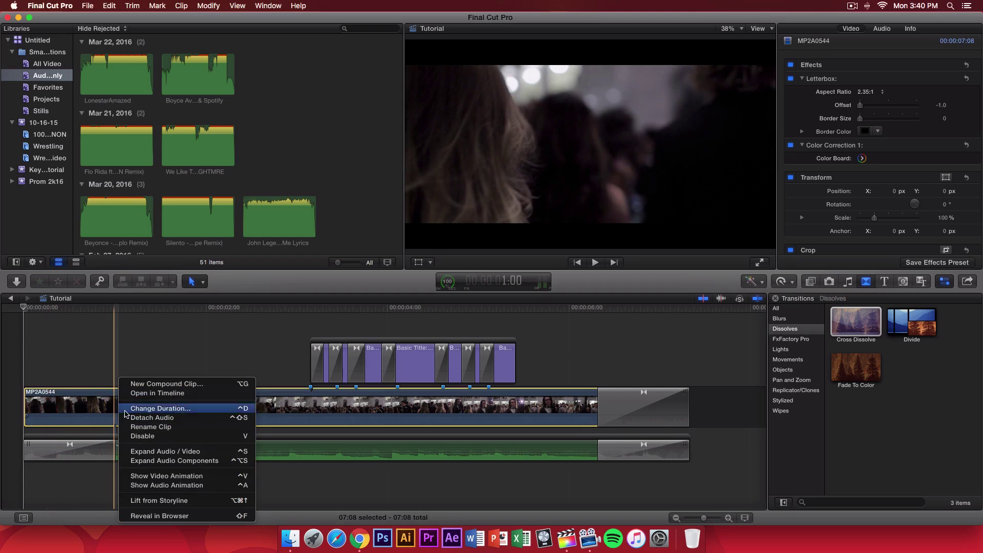
click(157, 477)
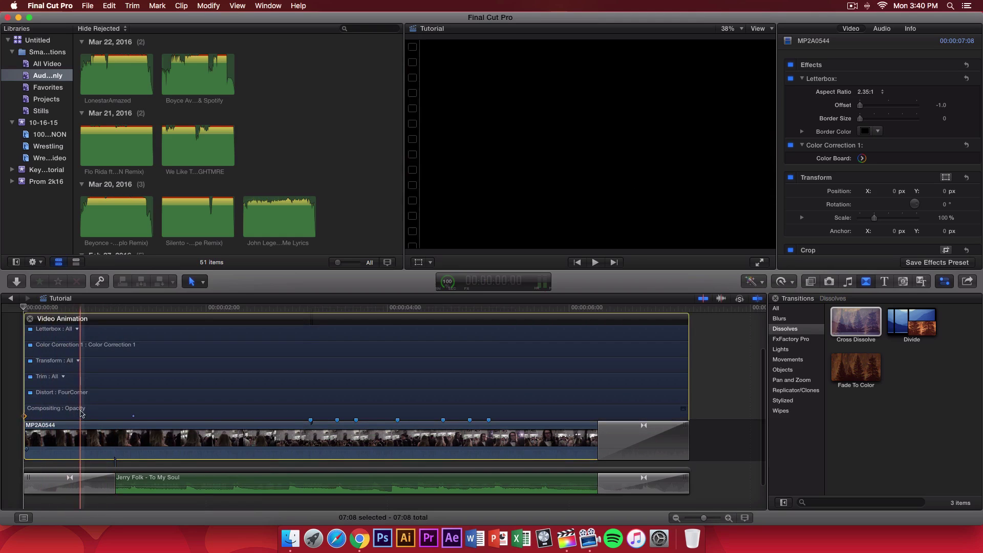
double_click(82, 409)
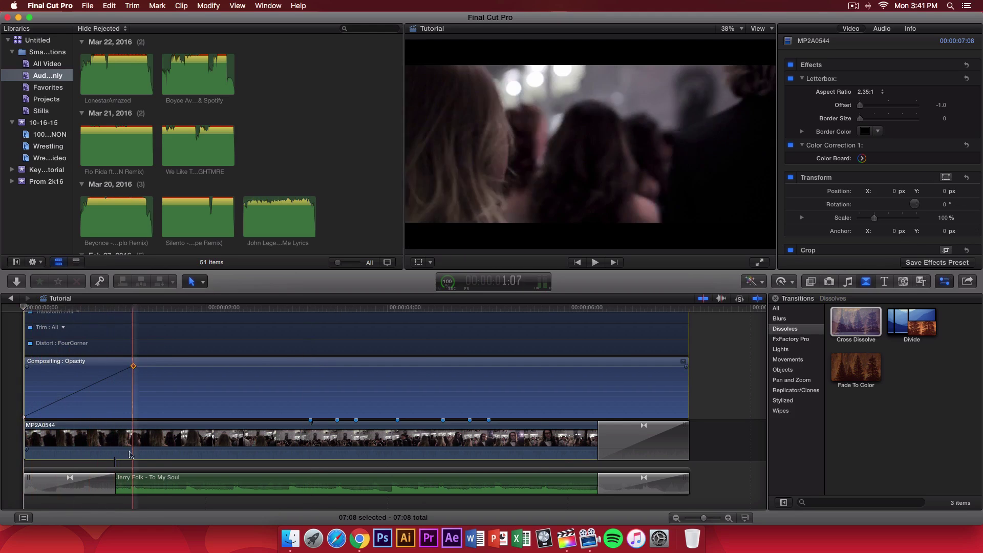
- Reset Compositing, keyframe opacity at 0% at 0:00, then 100% at 1:00
mouse_move(966, 228)
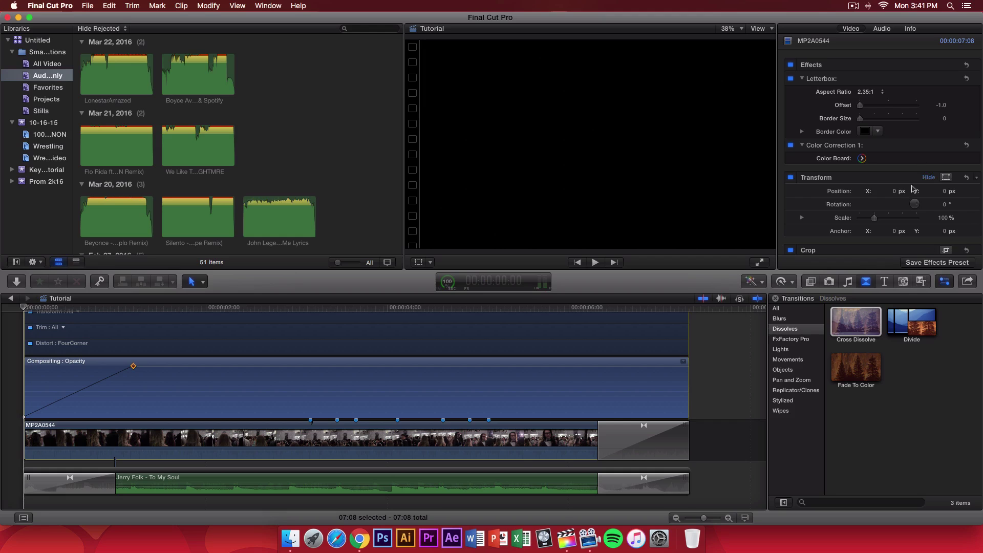
scroll(912, 189, down, 10)
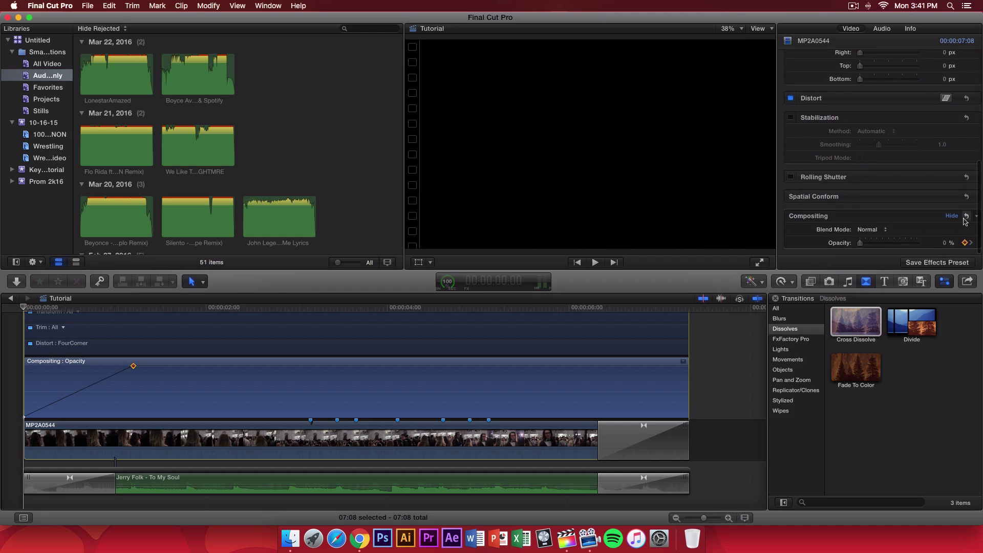
click(966, 216)
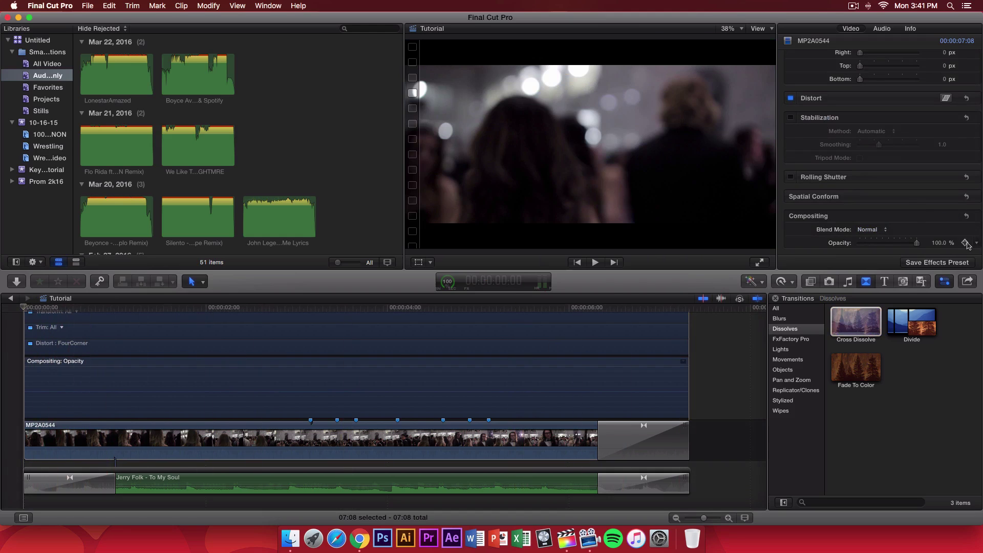
drag(916, 242, 845, 251)
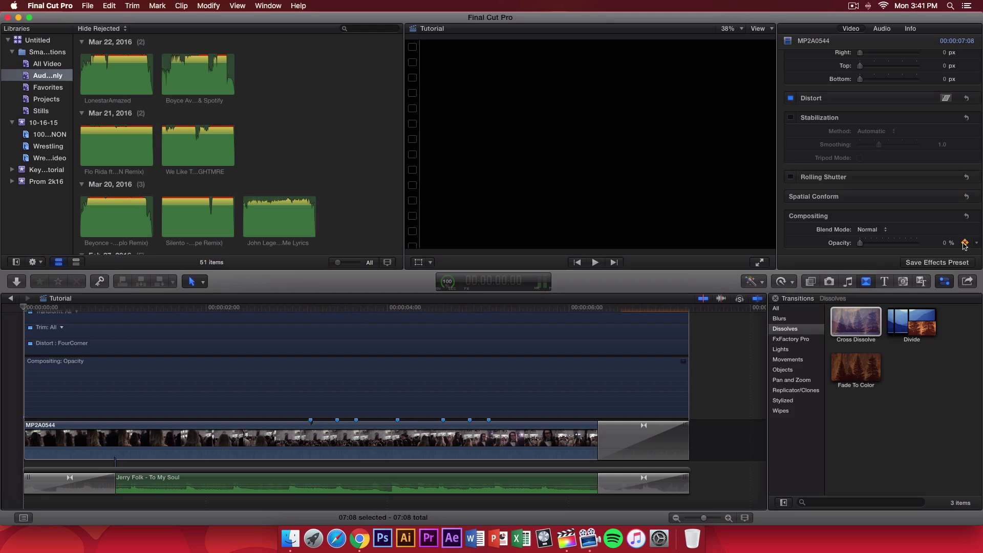
click(965, 244)
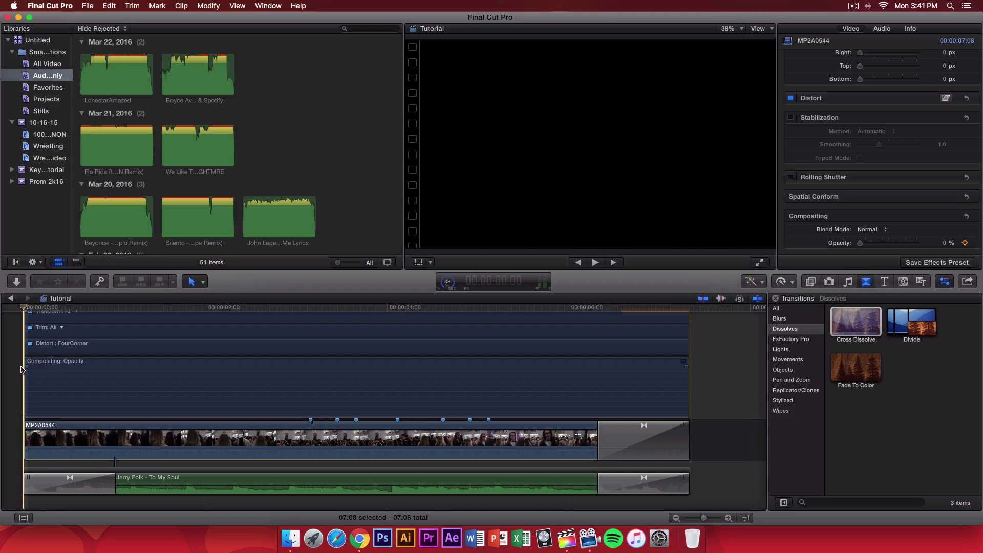
drag(51, 308, 120, 310)
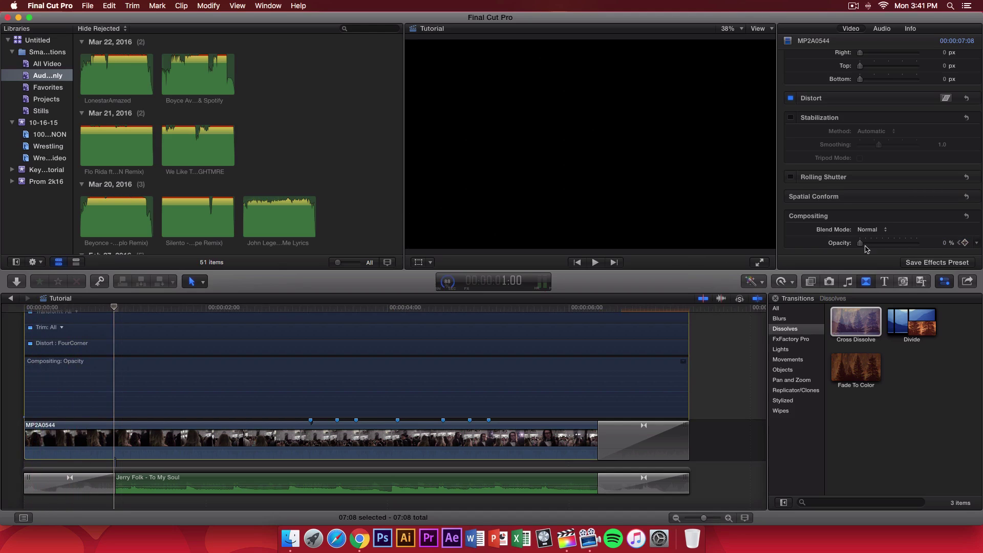
drag(863, 244, 916, 244)
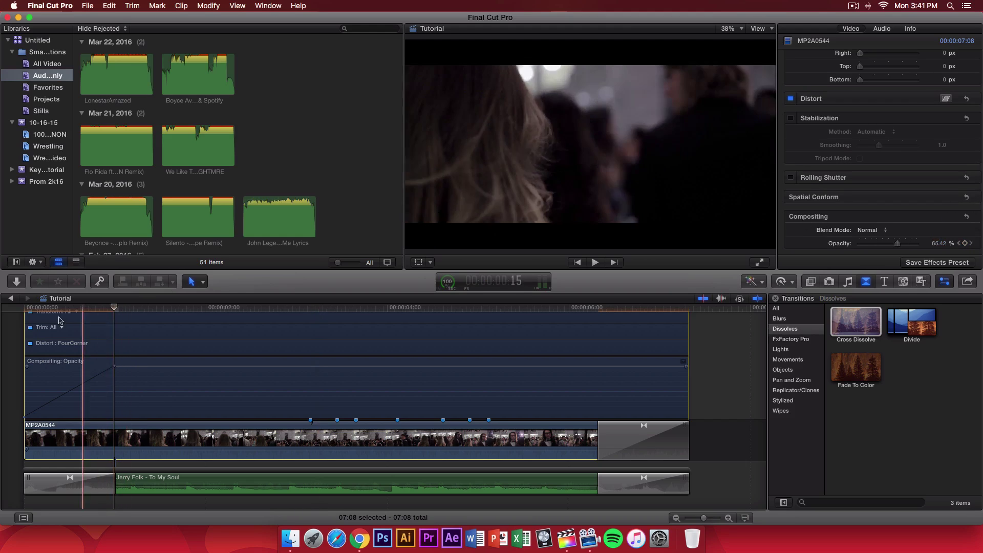
- Render All via Modify, then play the opening to confirm the prom clip fades in from black
key(j)
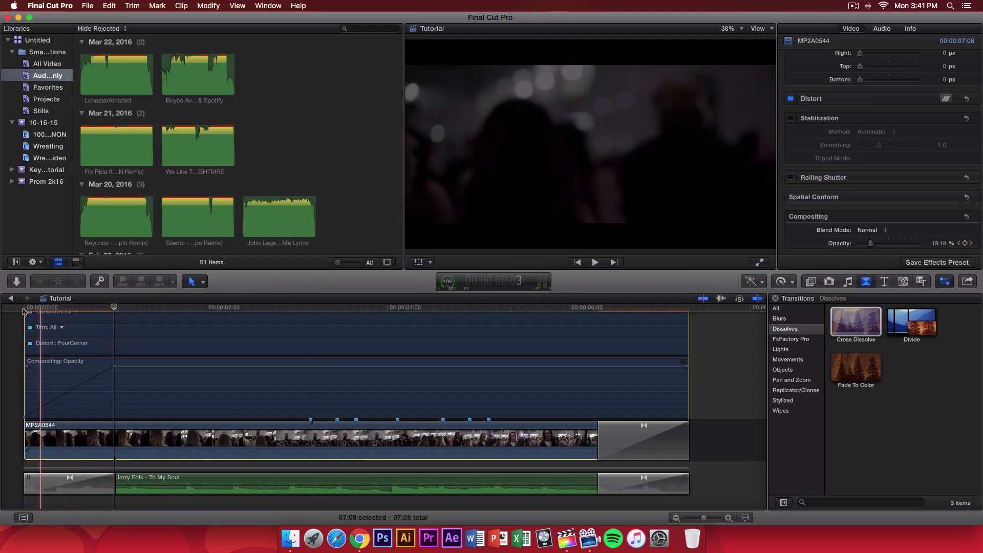
click(209, 5)
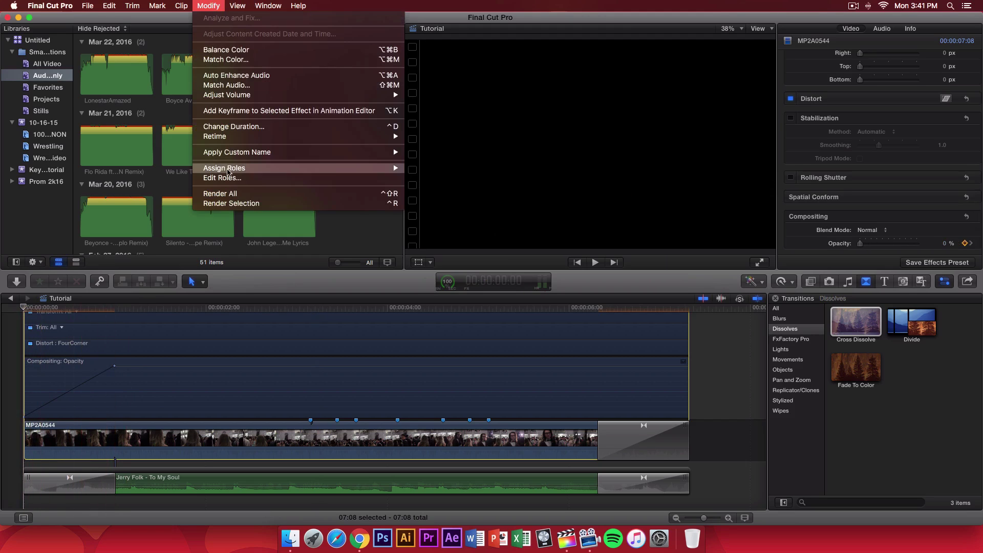
click(233, 198)
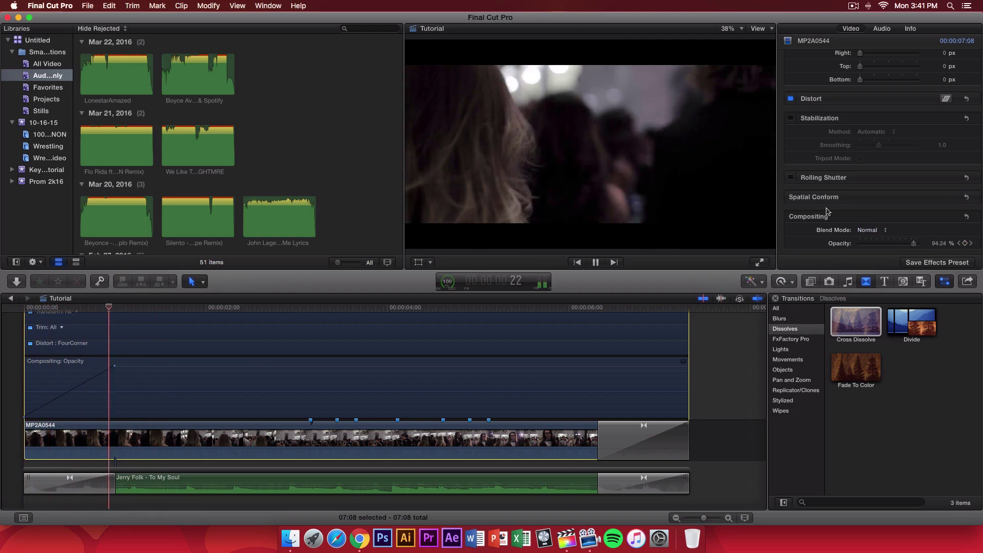
key(space)
scroll(195, 363, up, 5)
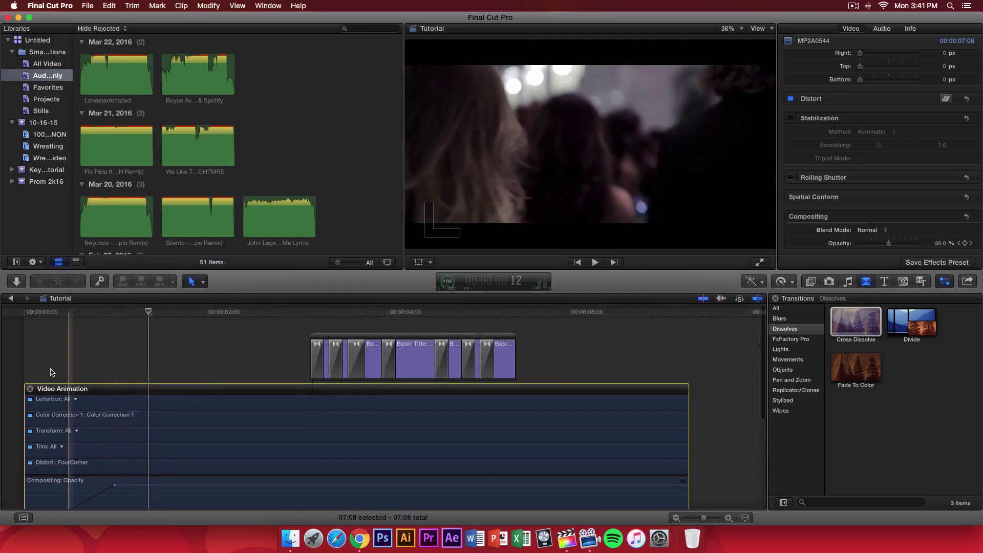
scroll(44, 380, down, 3)
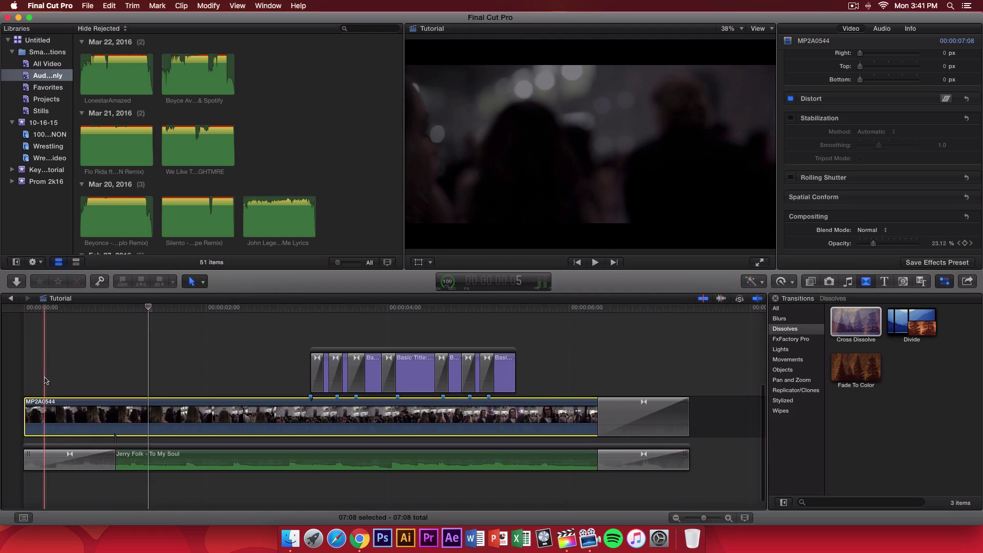